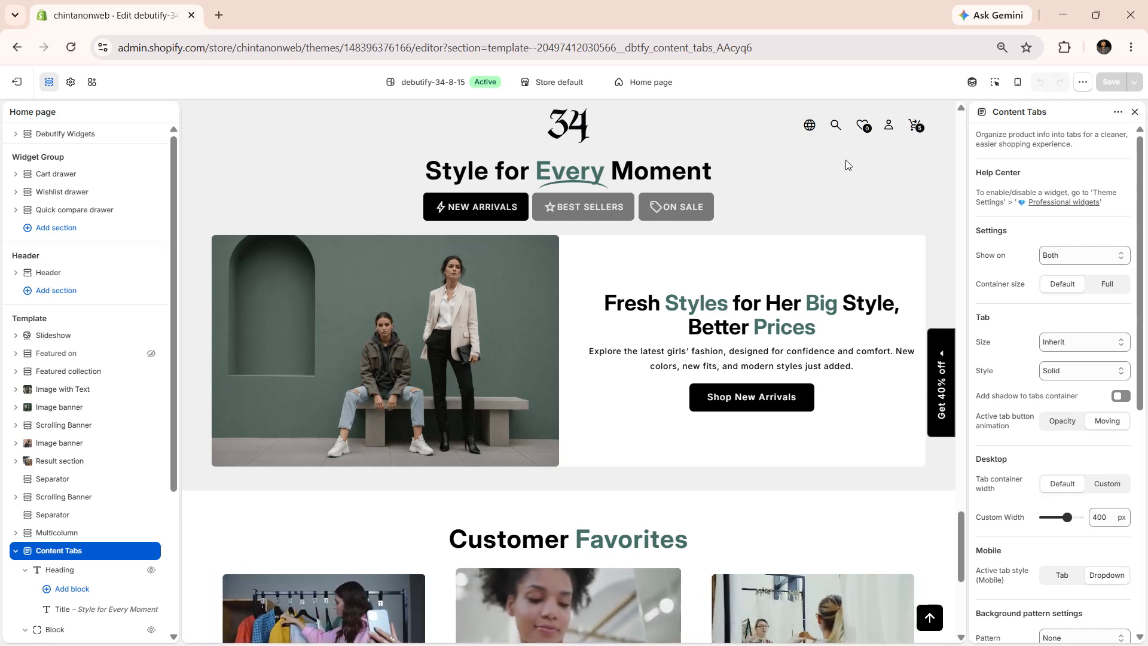
Review the settings of the Content Tabs section and of its NEW ARRIVALS tab.
{"action": "scroll", "coordinate": [1030, 288], "scroll_direction": "down", "scroll_amount": 6}
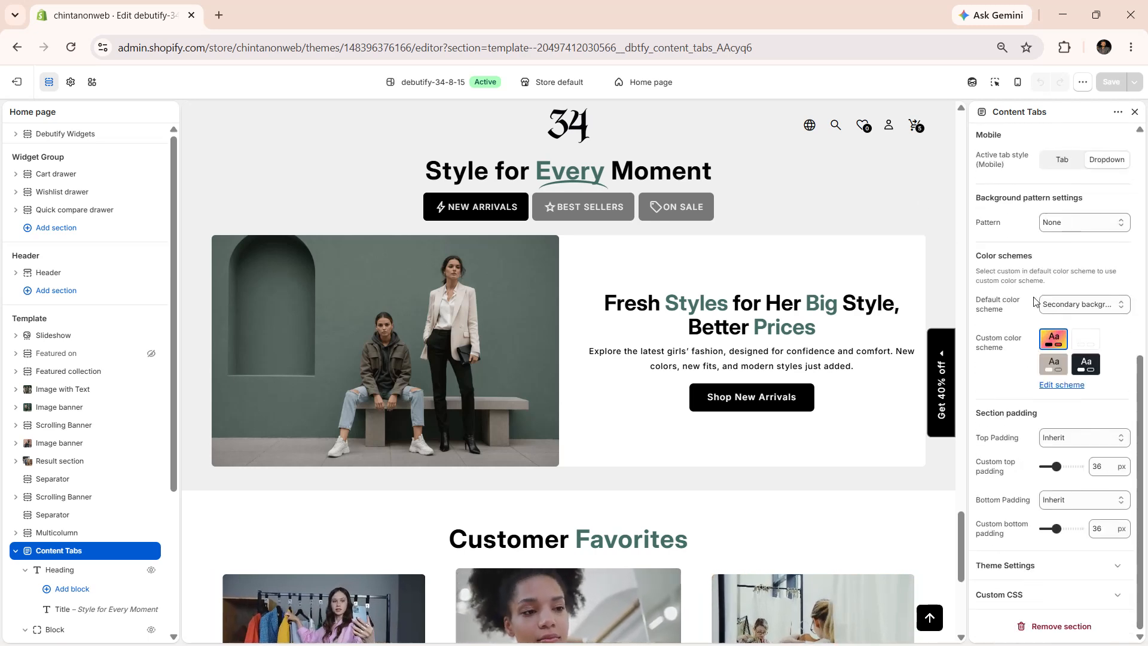
{"action": "scroll", "coordinate": [1031, 296], "scroll_direction": "up", "scroll_amount": 6}
{"action": "scroll", "coordinate": [24, 586], "scroll_direction": "down", "scroll_amount": 3}
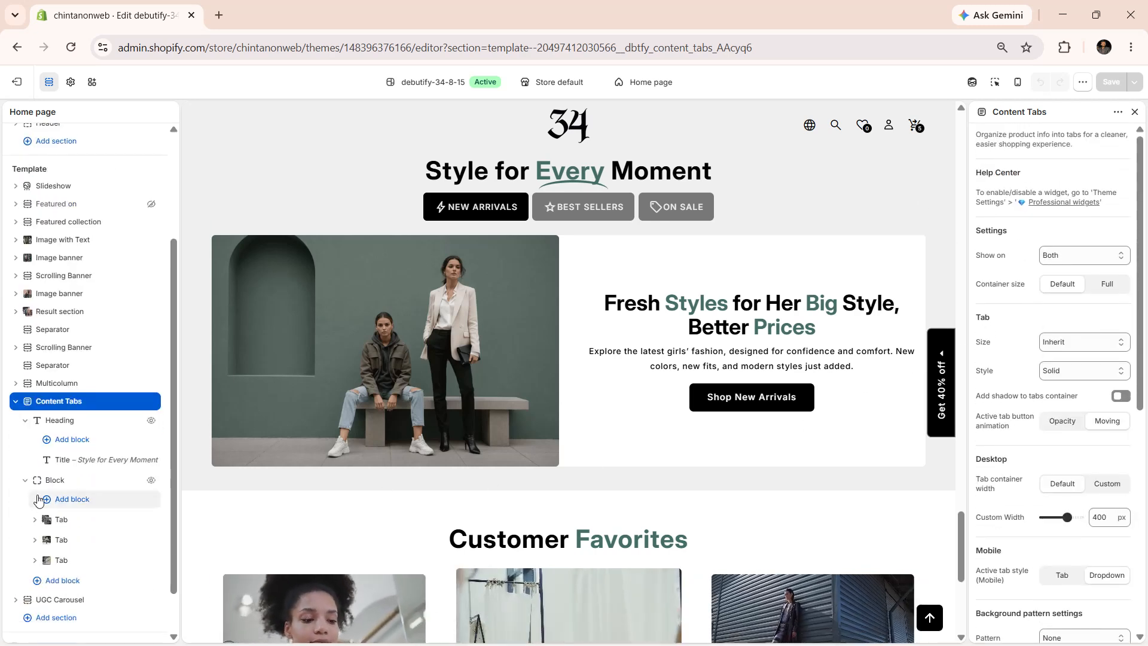
{"action": "left_click", "coordinate": [60, 520]}
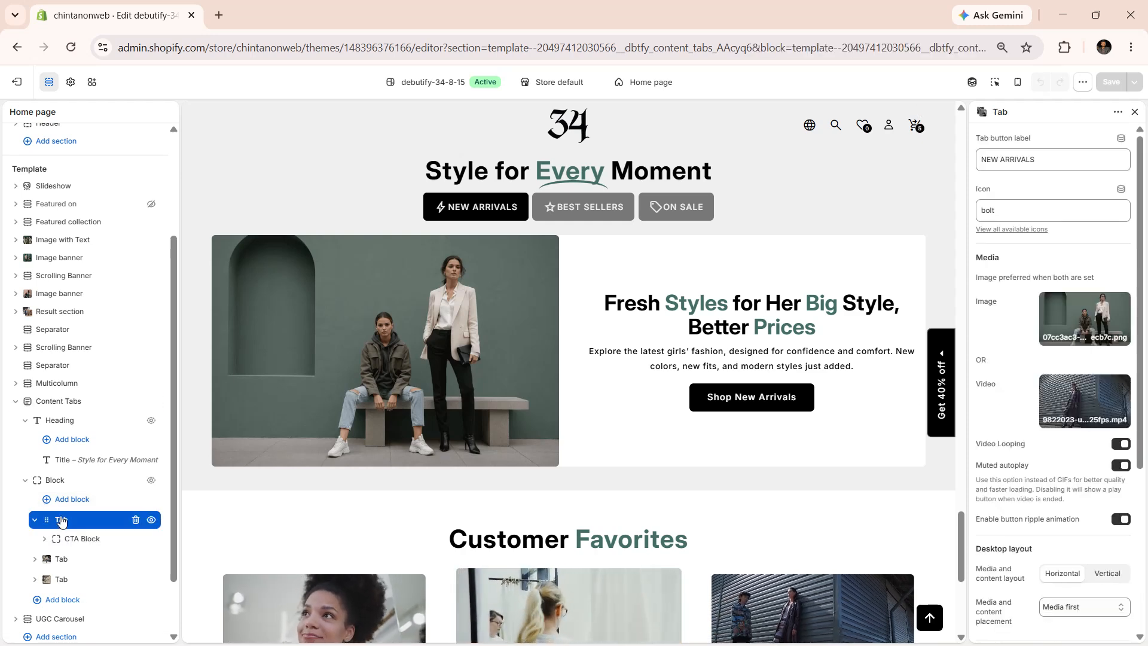
{"action": "scroll", "coordinate": [1056, 302], "scroll_direction": "down", "scroll_amount": 4}
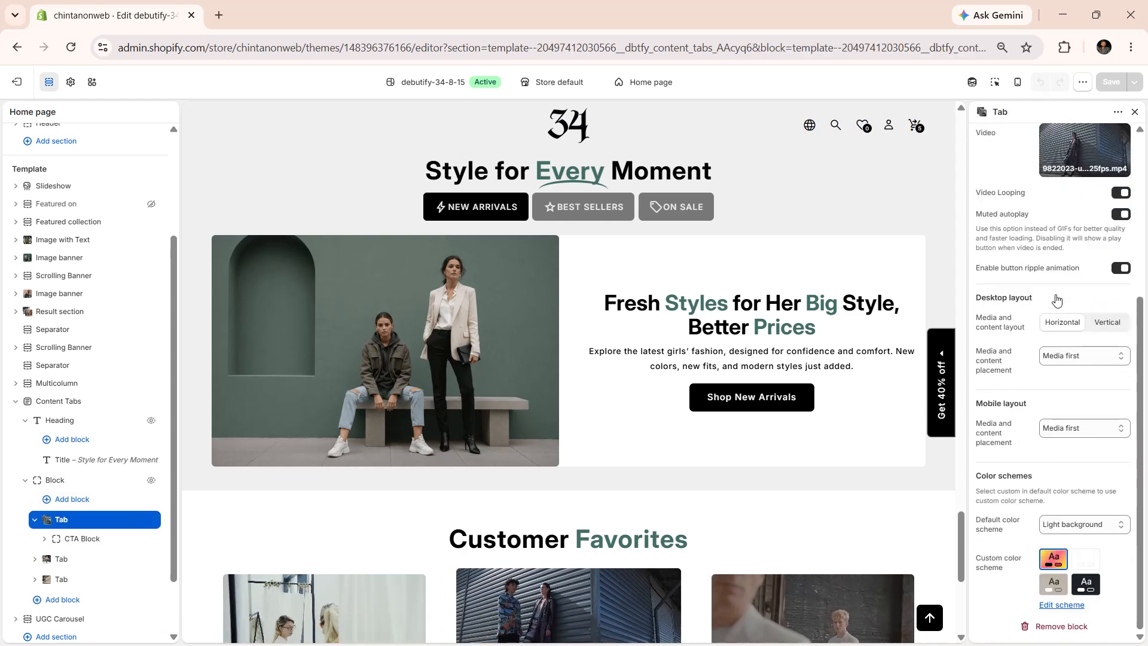
{"action": "scroll", "coordinate": [1055, 299], "scroll_direction": "up", "scroll_amount": 4}
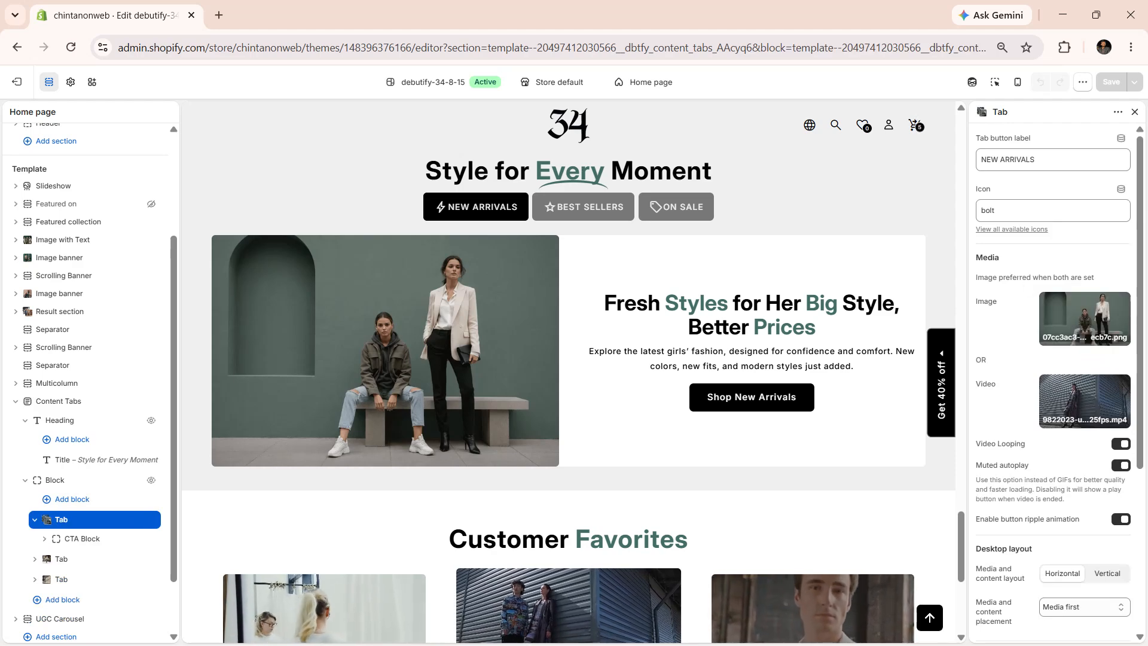
Look through the home page preview up to the slideshow and return to the Content Tabs section.
{"action": "scroll", "coordinate": [520, 284], "scroll_direction": "up", "scroll_amount": 1}
{"action": "scroll", "coordinate": [520, 285], "scroll_direction": "up", "scroll_amount": 15}
{"action": "scroll", "coordinate": [532, 311], "scroll_direction": "up", "scroll_amount": 3}
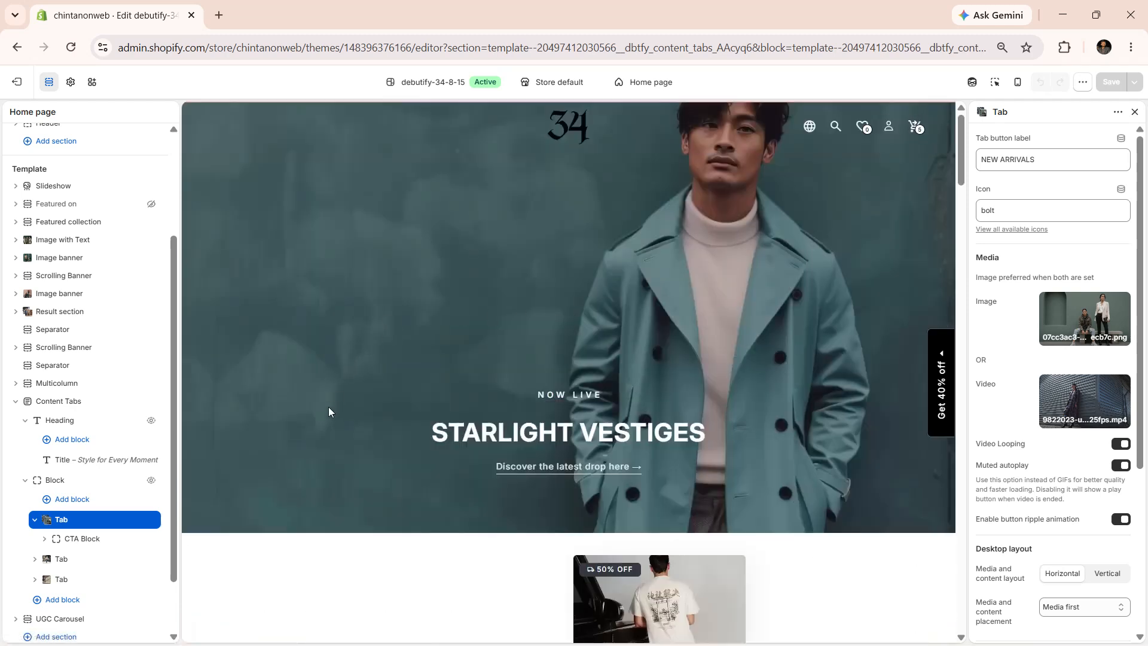
{"action": "left_click", "coordinate": [58, 407]}
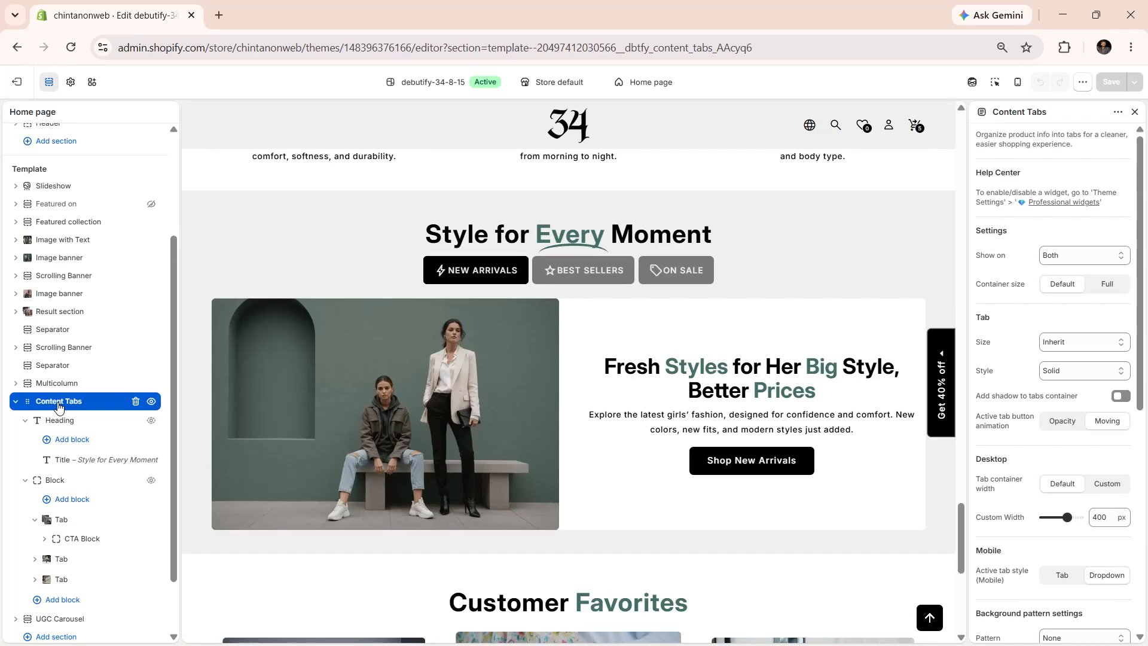
Check the Content Tabs widget among the theme's professional widgets and return to the section list.
{"action": "left_click", "coordinate": [71, 88]}
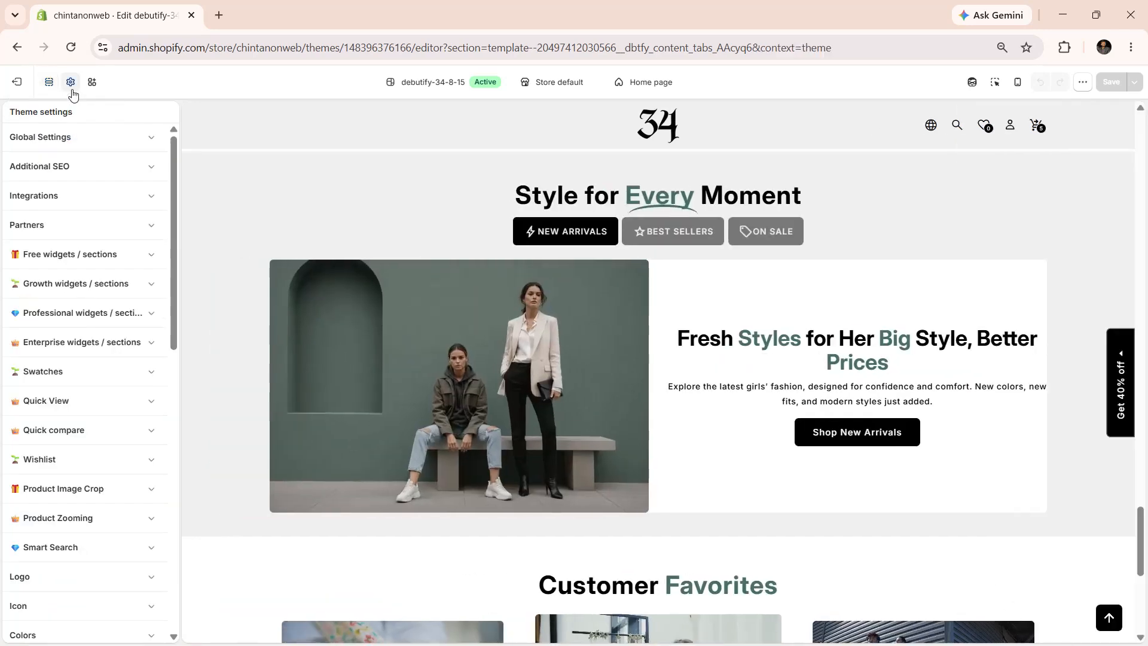
{"action": "left_click", "coordinate": [83, 313]}
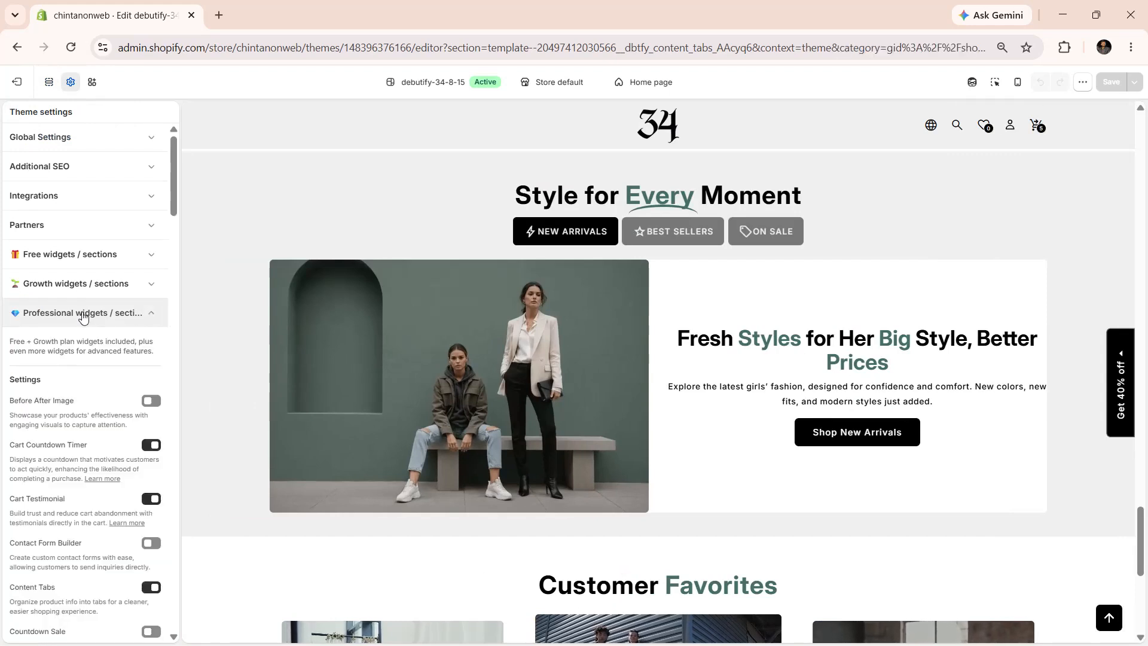
{"action": "left_click", "coordinate": [50, 86]}
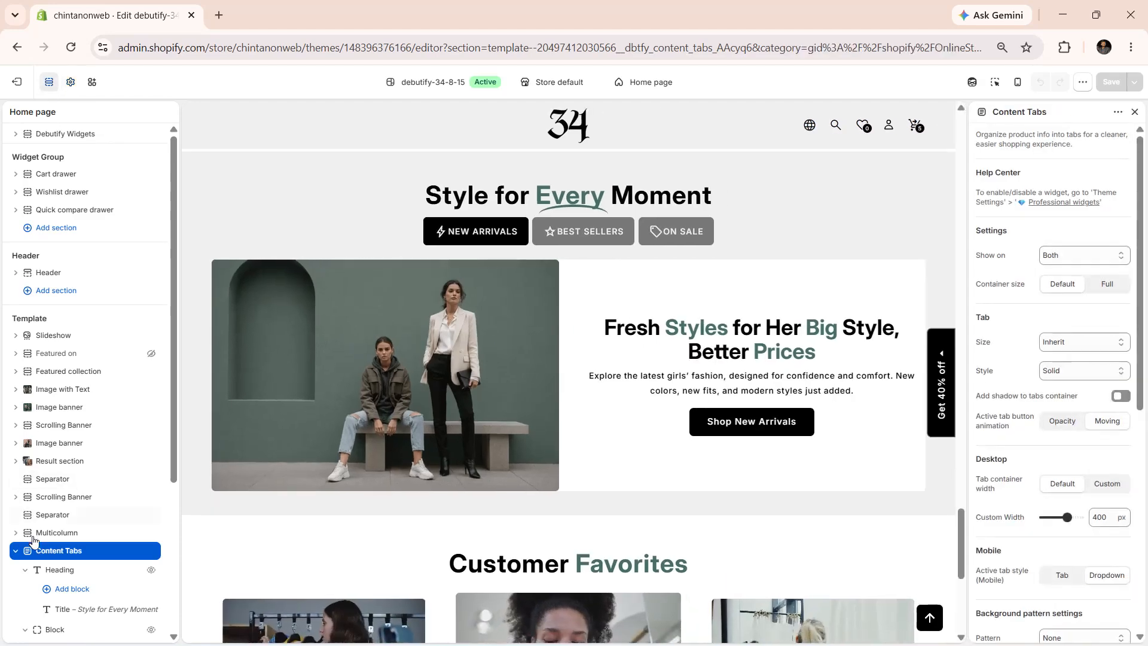
Search the sections that can be added to the template for "con" and preview Content Tabs without adding it.
{"action": "scroll", "coordinate": [51, 562], "scroll_direction": "down", "scroll_amount": 4}
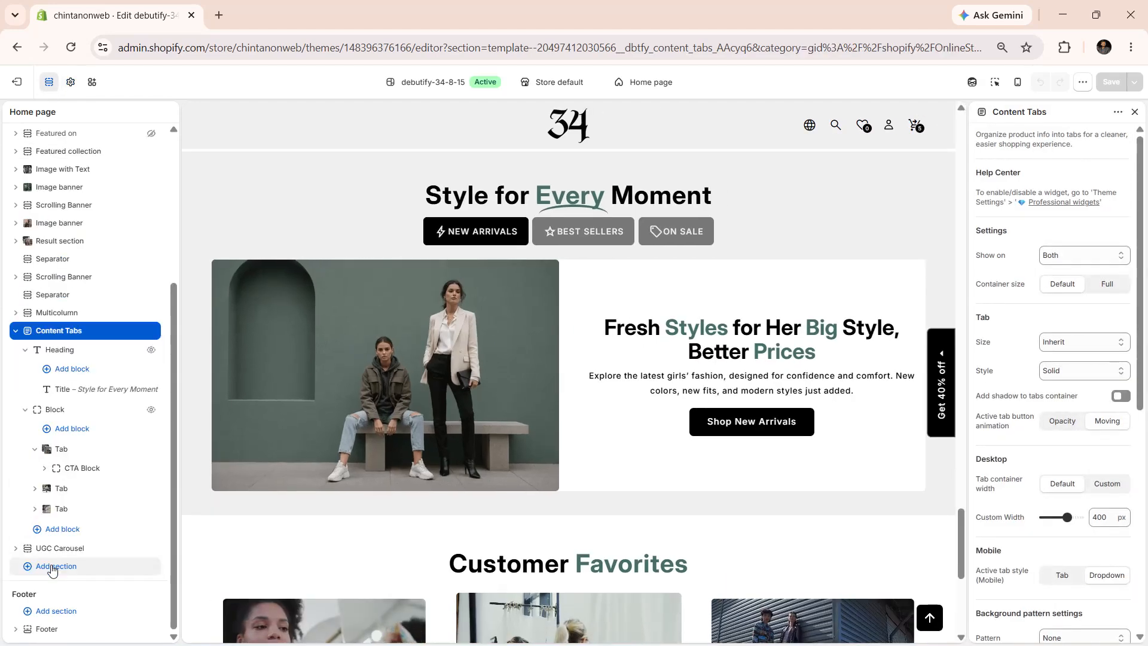
{"action": "left_click", "coordinate": [52, 566]}
{"action": "type", "text": "con"}
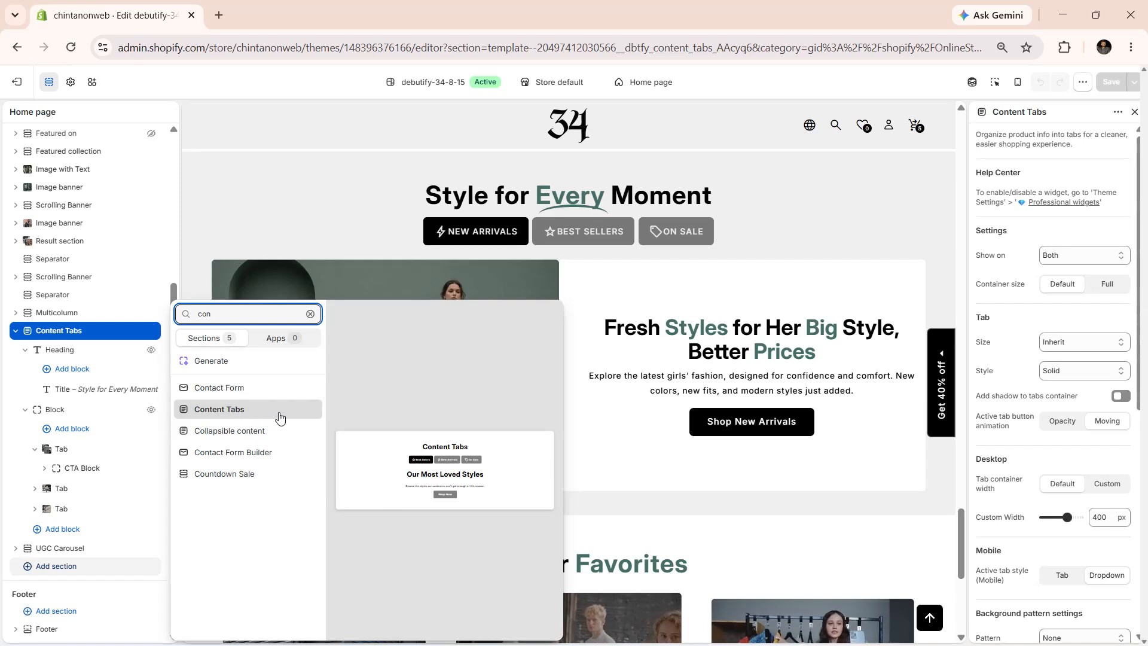
{"action": "left_click", "coordinate": [985, 261]}
Check the section's device visibility options and try the Full container size, returning it to Default.
{"action": "left_click", "coordinate": [1076, 255]}
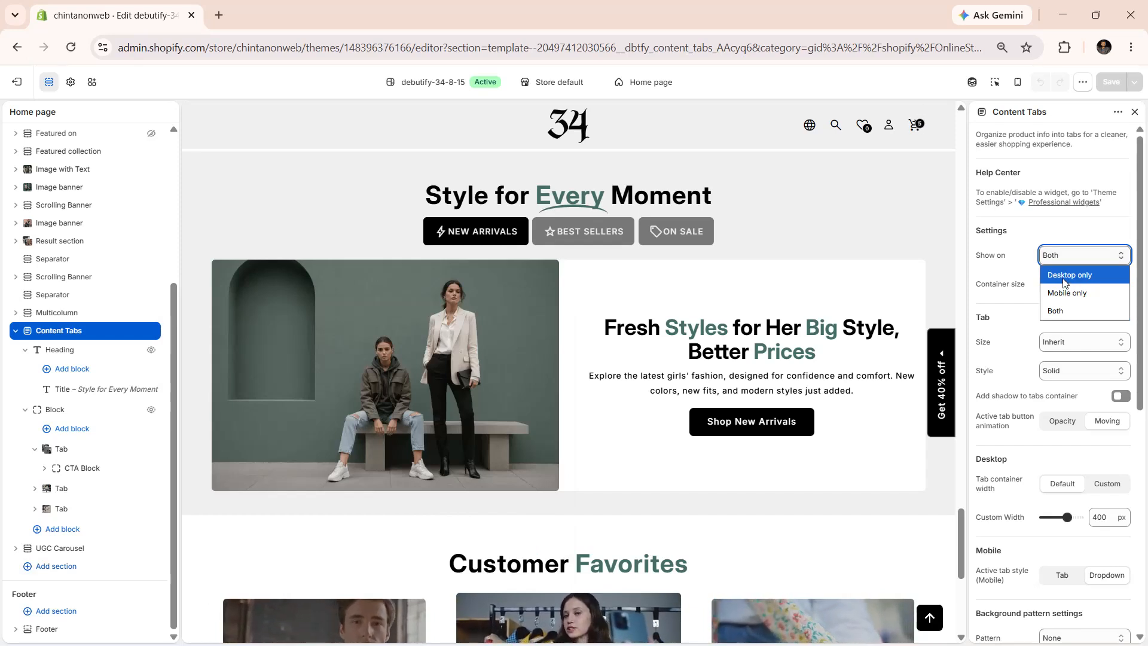
{"action": "left_click", "coordinate": [1014, 299]}
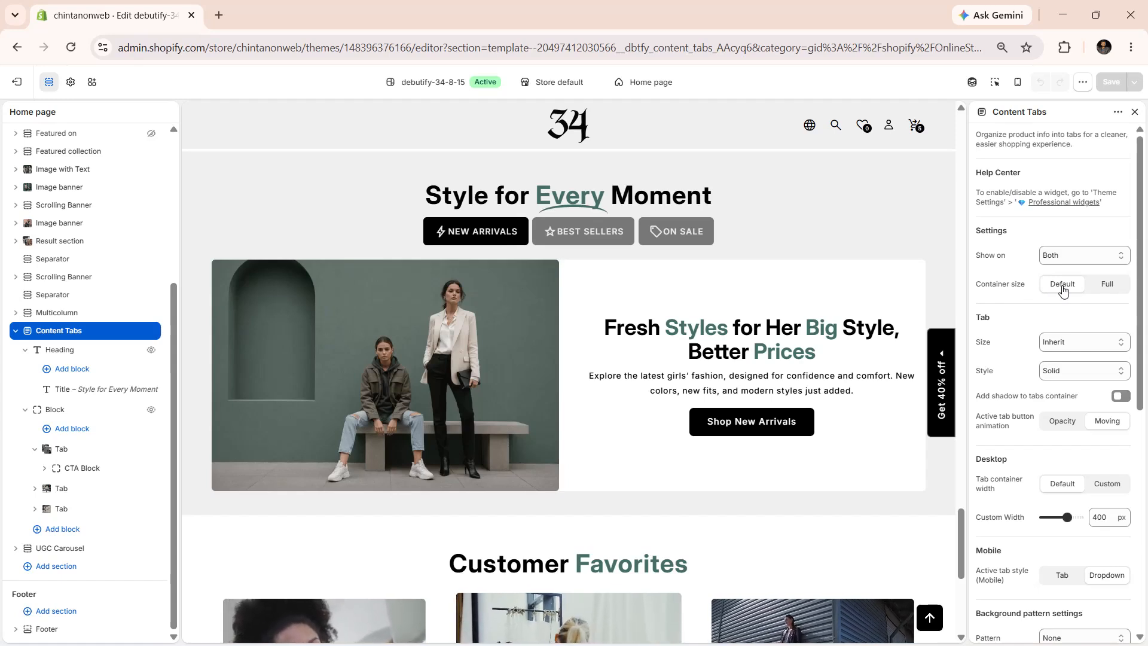
{"action": "left_click", "coordinate": [1105, 292]}
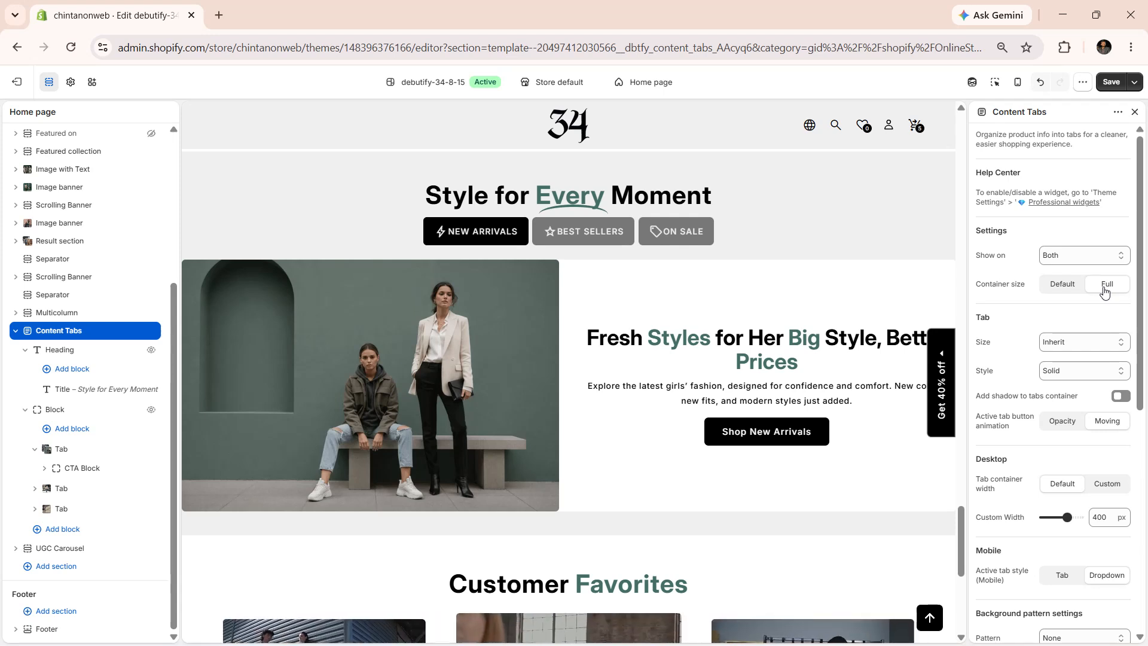
{"action": "left_click", "coordinate": [1062, 284]}
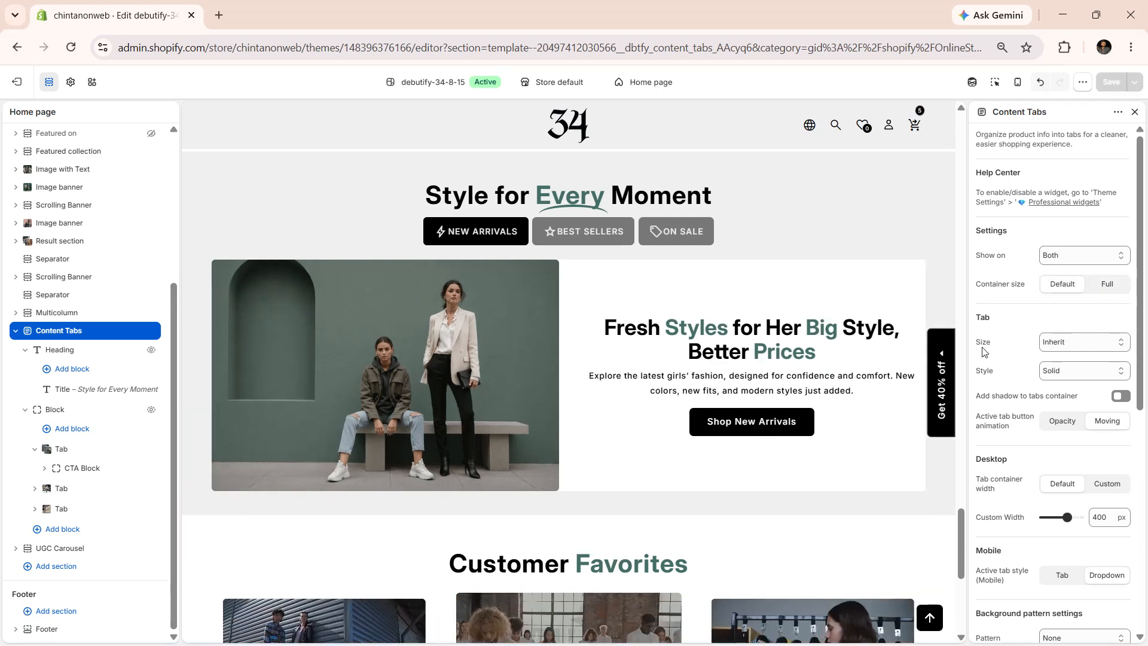
Review the tab size and style options, and try the tabs container shadow before turning it off again.
{"action": "left_click", "coordinate": [1046, 343]}
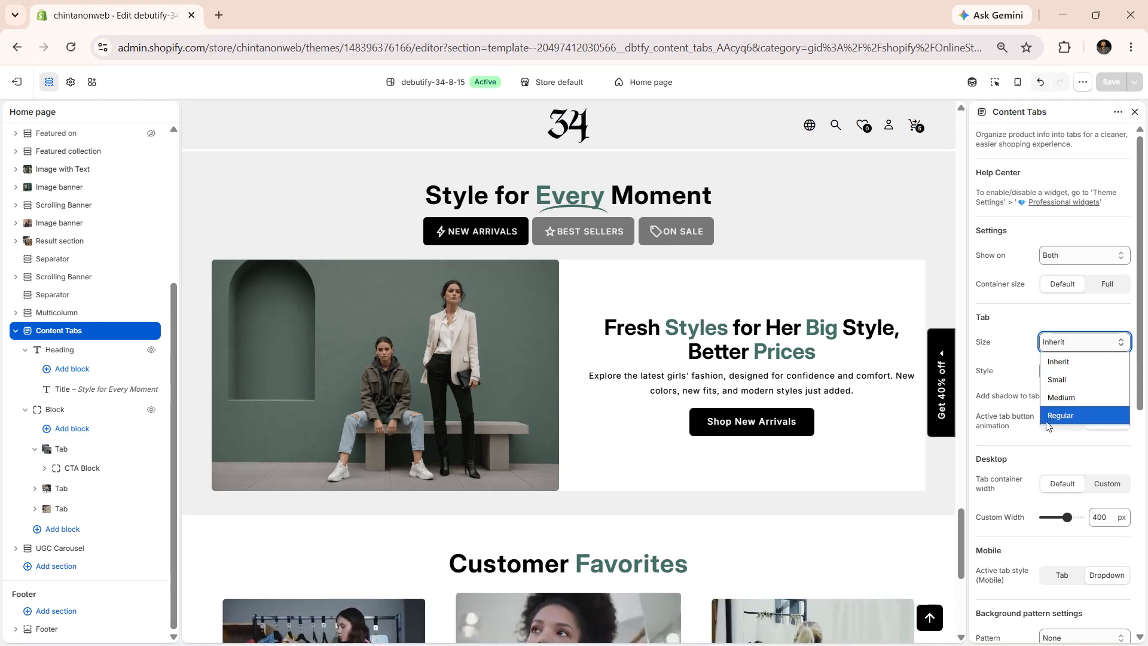
{"action": "left_click", "coordinate": [983, 381]}
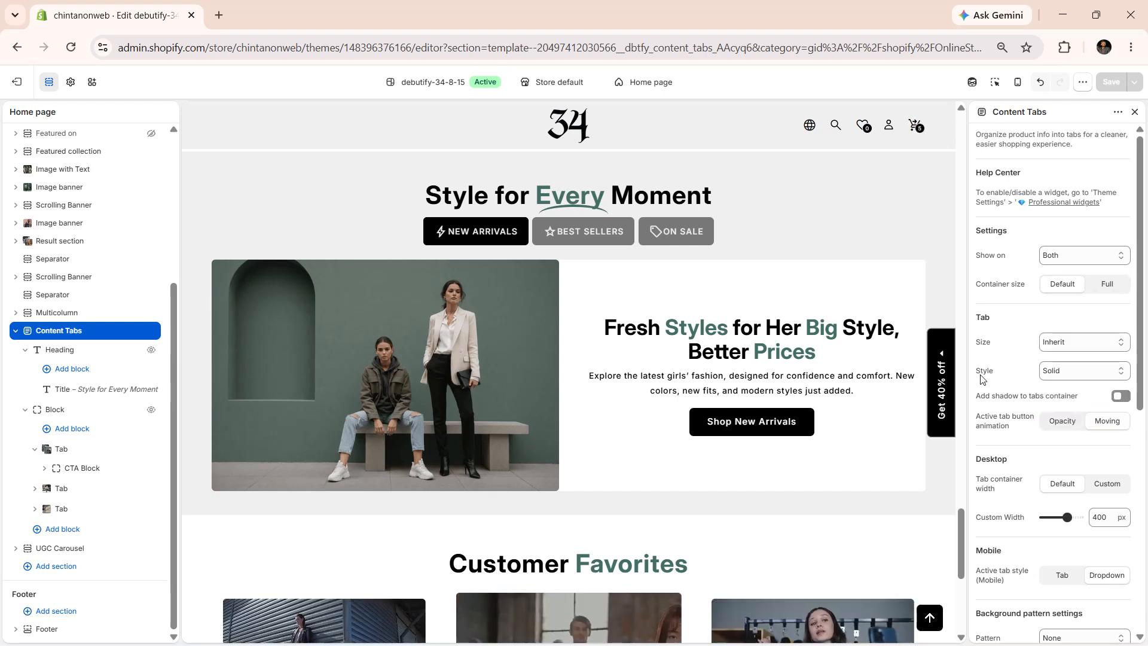
{"action": "left_click", "coordinate": [1043, 375]}
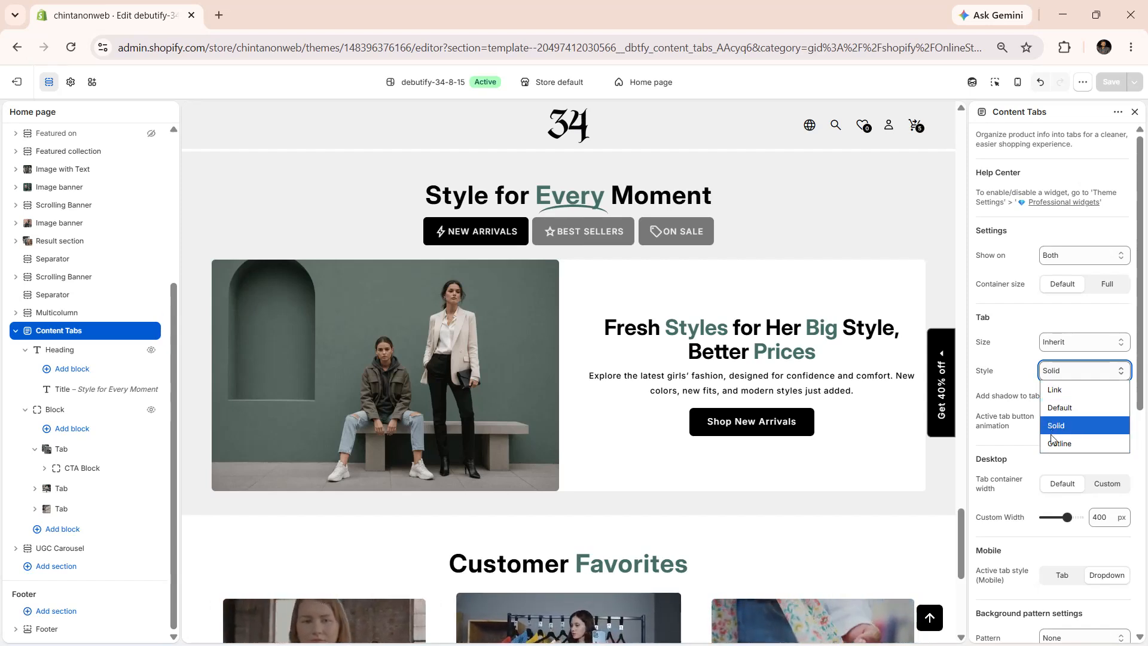
{"action": "left_click", "coordinate": [1015, 405]}
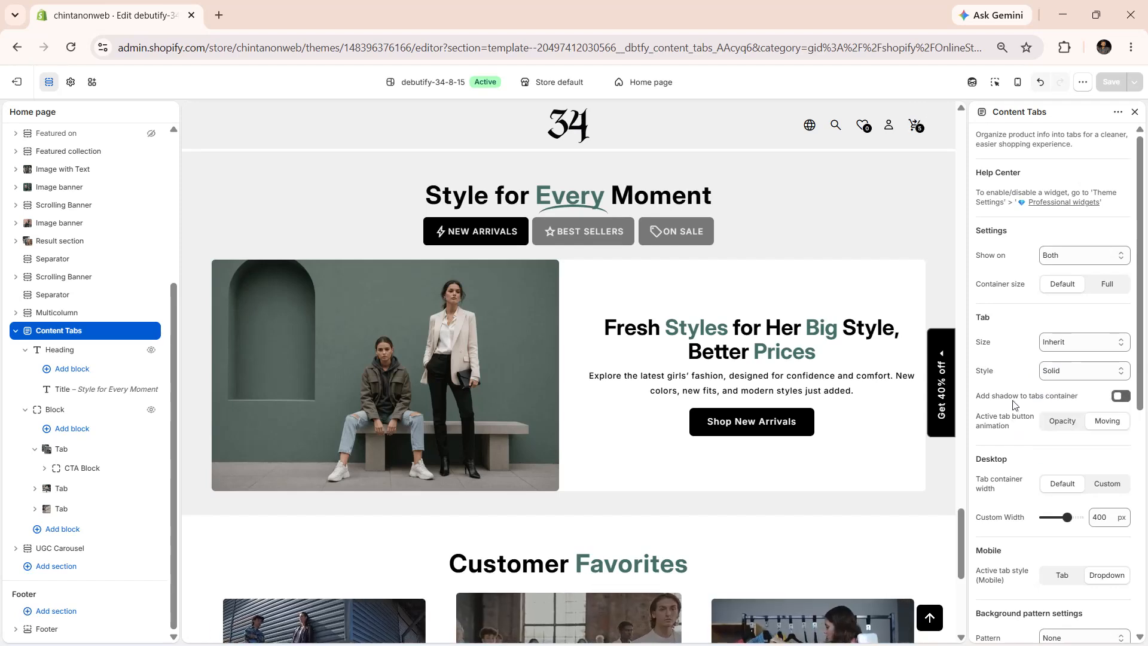
{"action": "left_click", "coordinate": [1120, 397]}
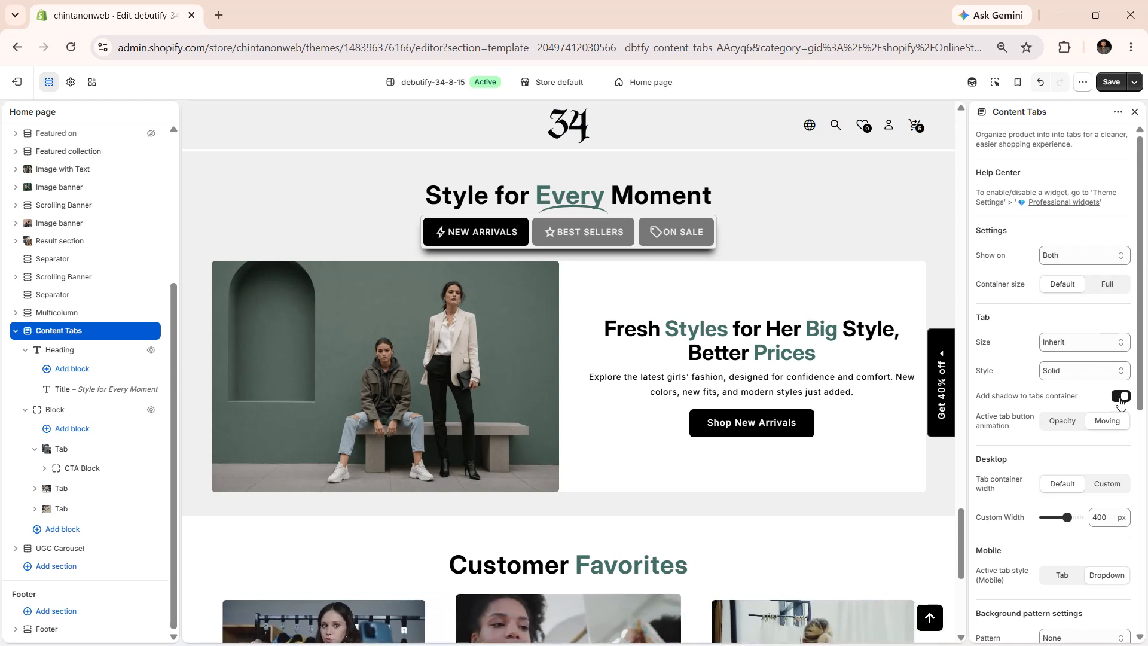
{"action": "left_click", "coordinate": [1119, 398]}
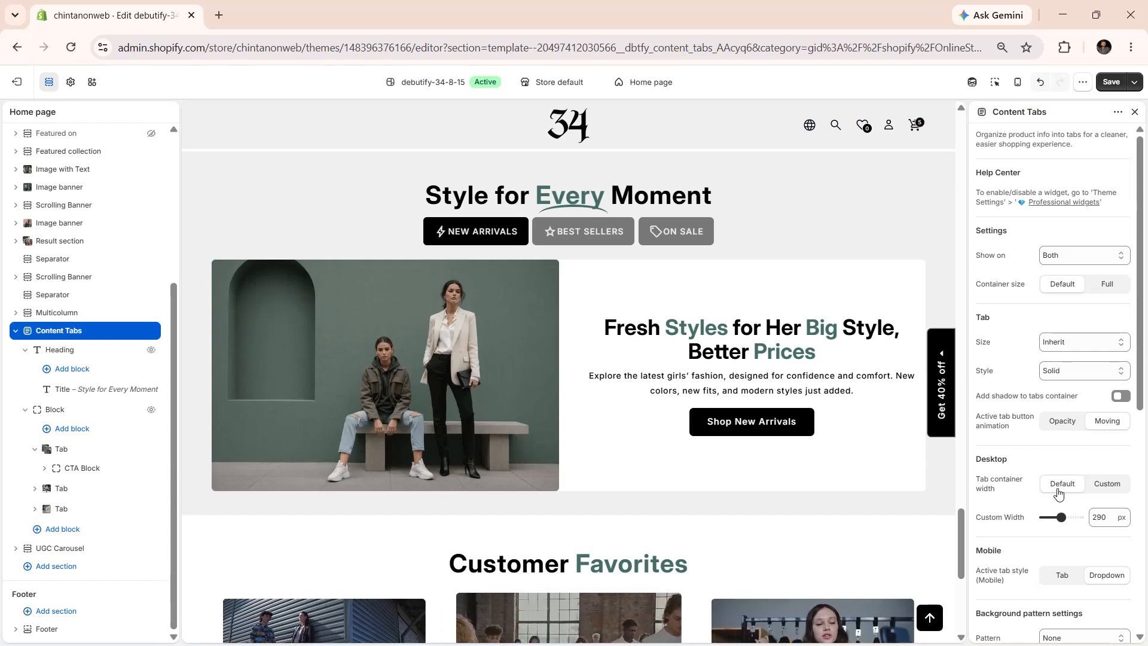
Try the Custom tab container width on desktop, set the custom width to 600 px, and return the width mode to Default.
{"action": "left_click", "coordinate": [1109, 487]}
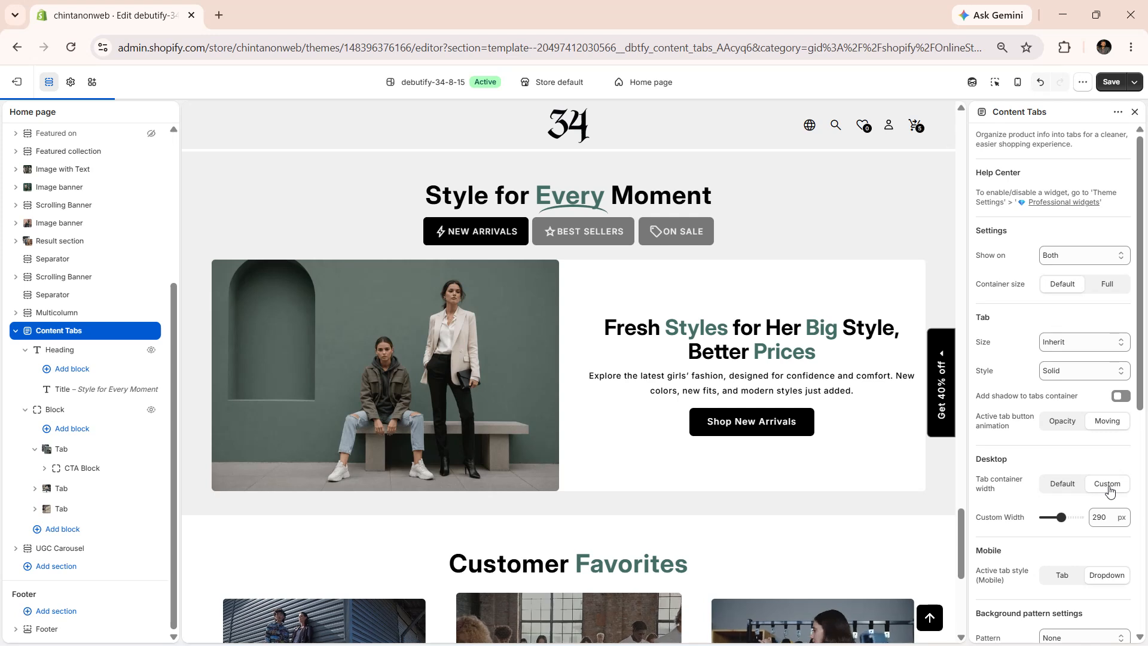
{"action": "left_click", "coordinate": [1073, 518]}
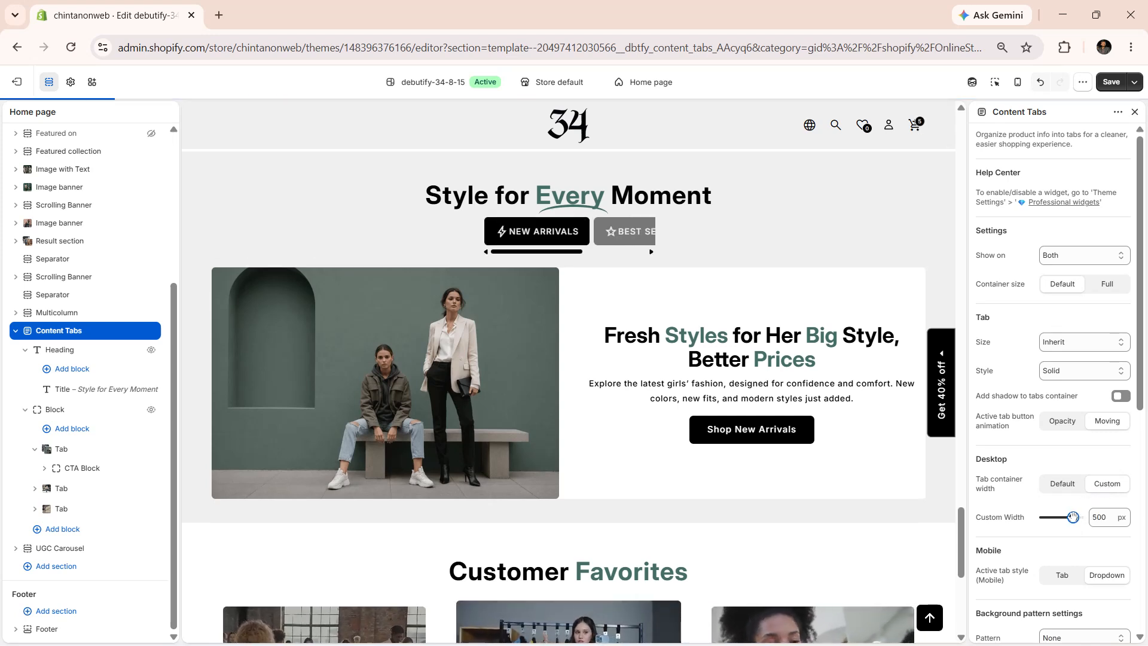
{"action": "left_click_drag", "start_coordinate": [1073, 518], "coordinate": [1062, 519]}
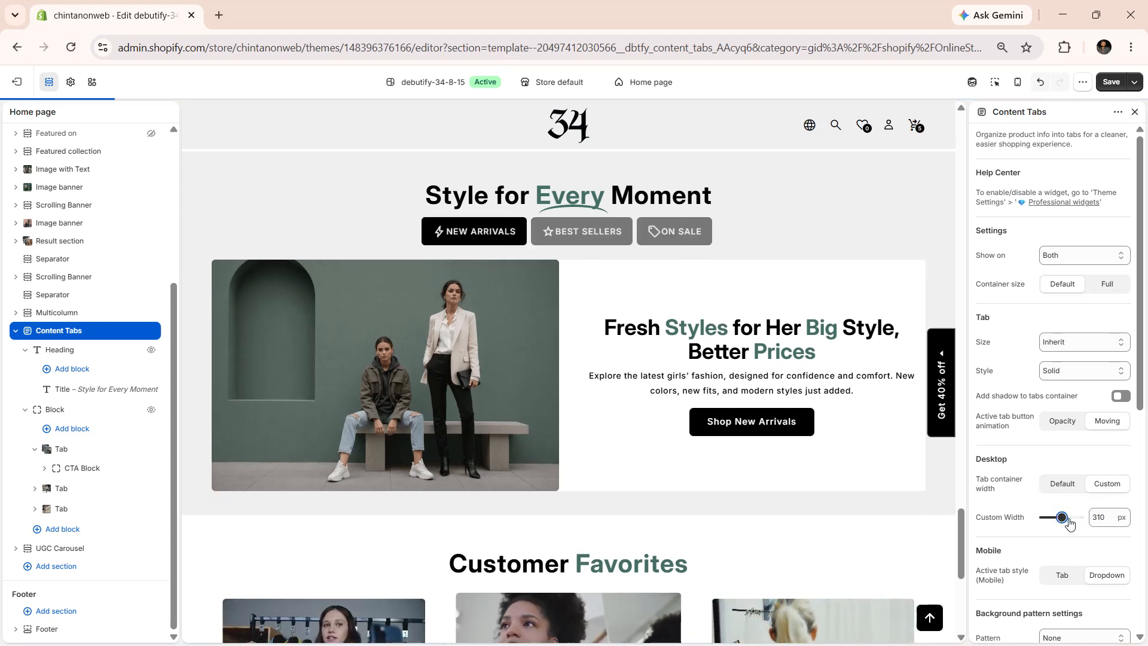
{"action": "left_click", "coordinate": [1072, 518]}
{"action": "left_click_drag", "start_coordinate": [1072, 517], "coordinate": [1083, 518]}
{"action": "scroll", "coordinate": [1016, 571], "scroll_direction": "down", "scroll_amount": 3}
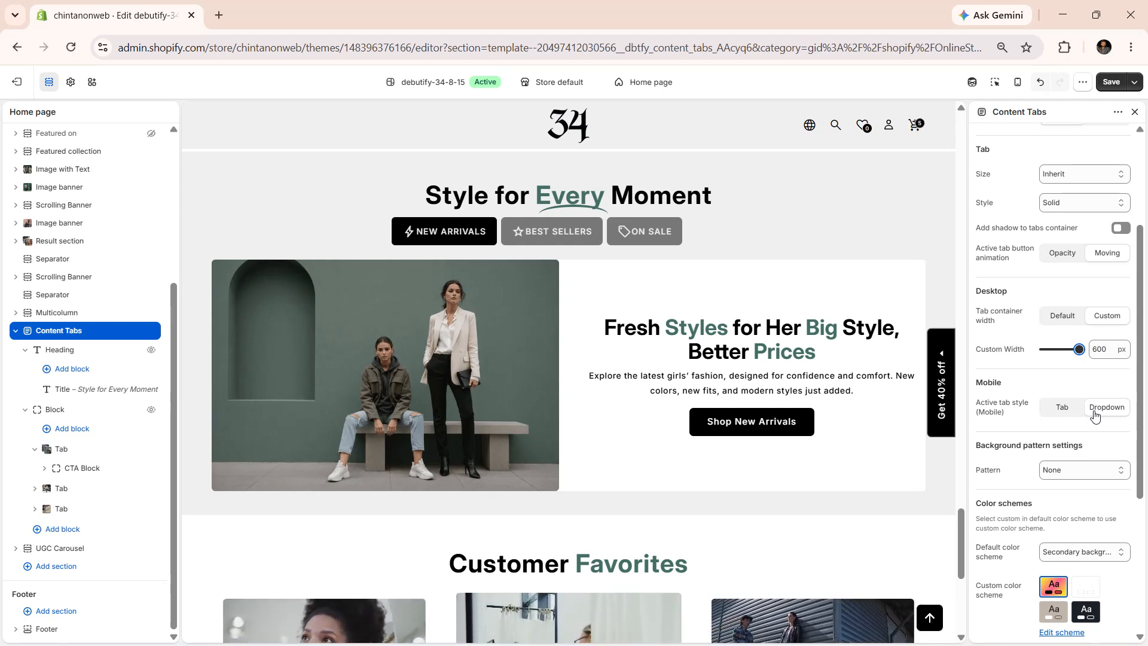
{"action": "key", "text": "ctrl+z"}
Try the background patterns one after another, from Rings through Diamond grid, Quatrefoils and Temple, and set the section's pattern to Lips.
{"action": "scroll", "coordinate": [1012, 459], "scroll_direction": "down", "scroll_amount": 1}
{"action": "scroll", "coordinate": [1011, 460], "scroll_direction": "down", "scroll_amount": 2}
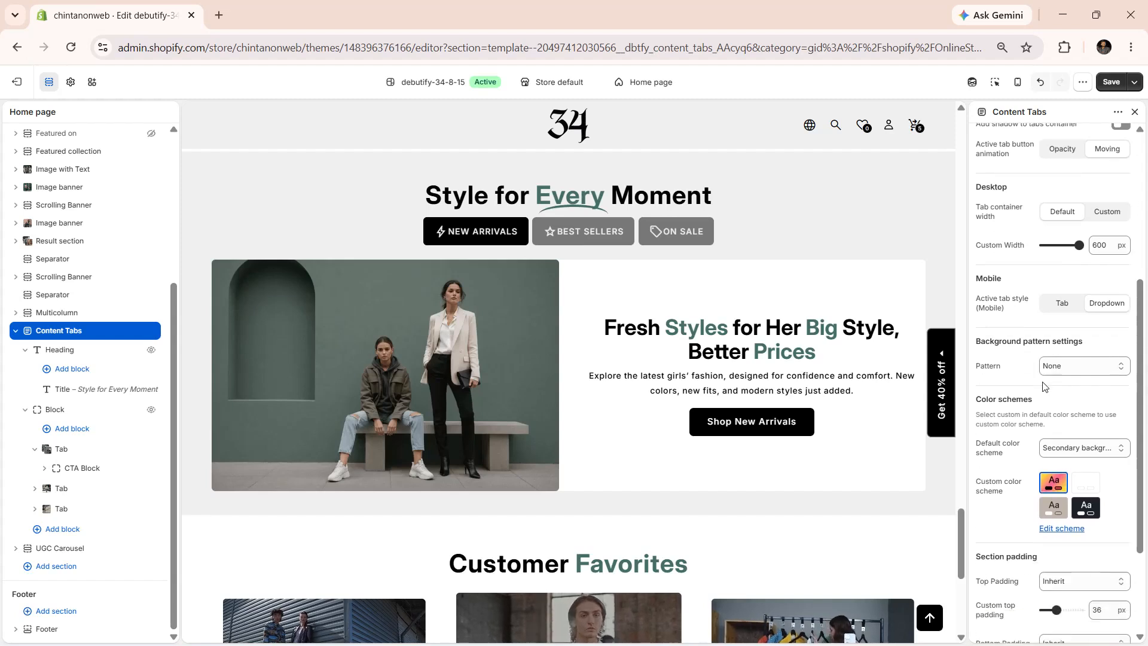
{"action": "left_click", "coordinate": [1070, 347]}
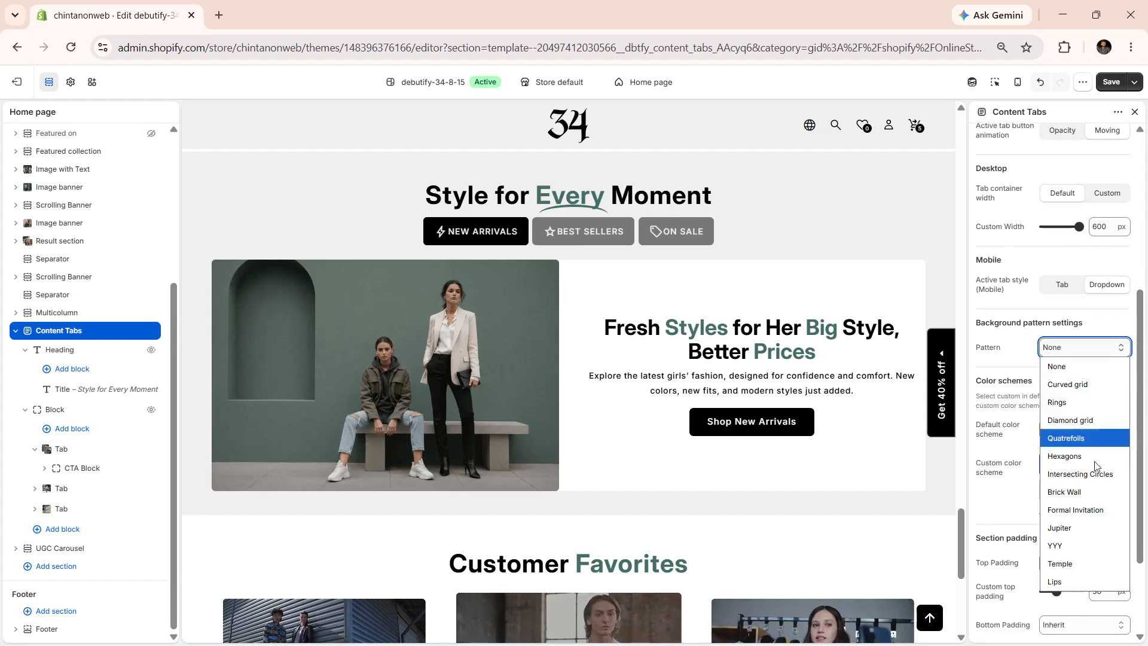
{"action": "left_click", "coordinate": [1060, 372]}
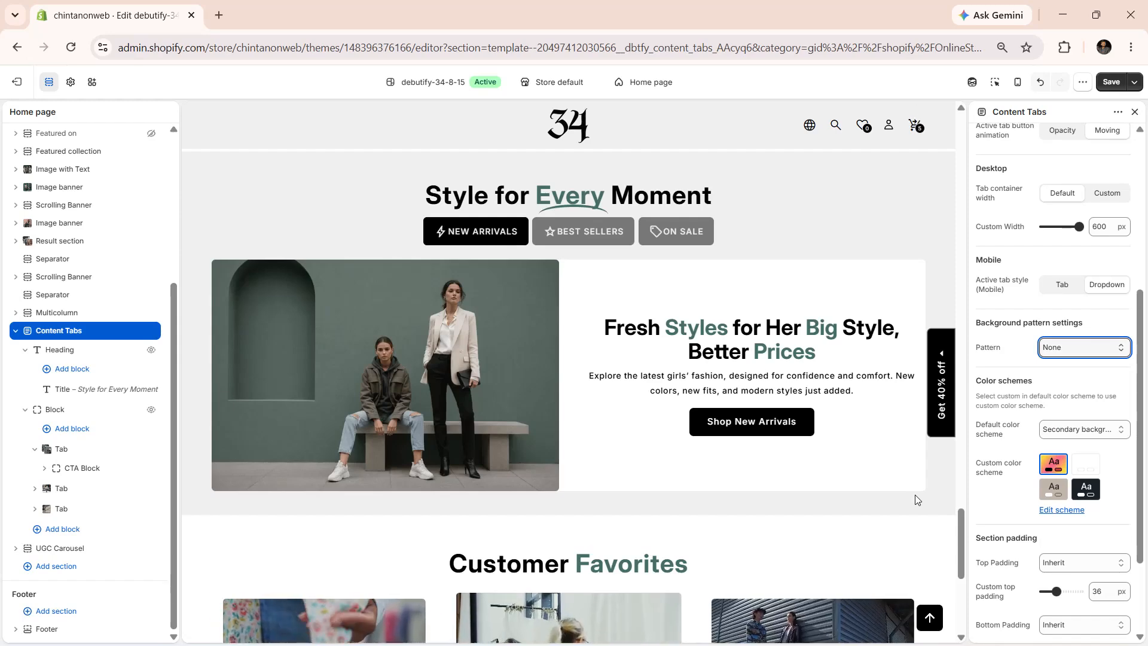
{"action": "key", "text": "Down"}
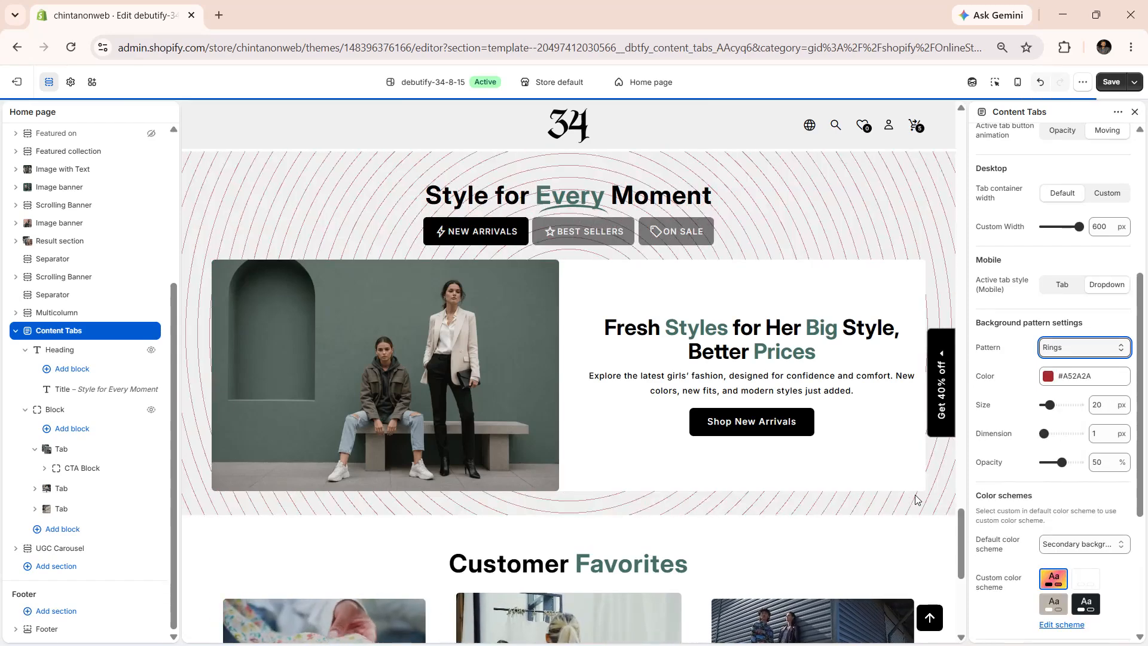
{"action": "key", "text": "Down"}
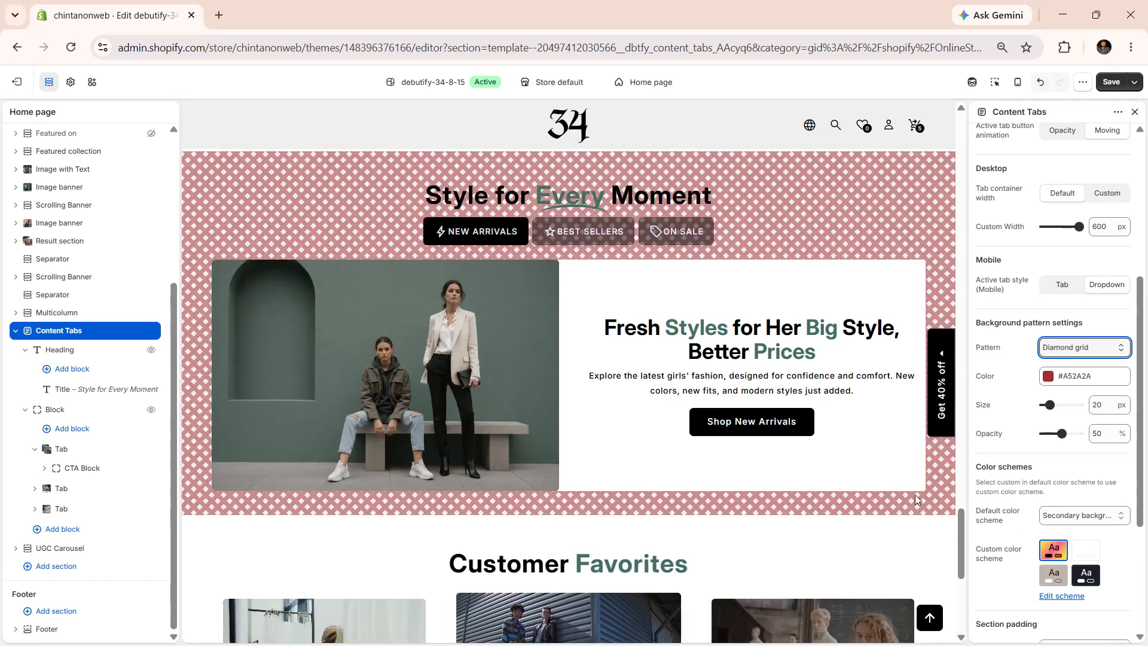
{"action": "key", "text": "Down"}
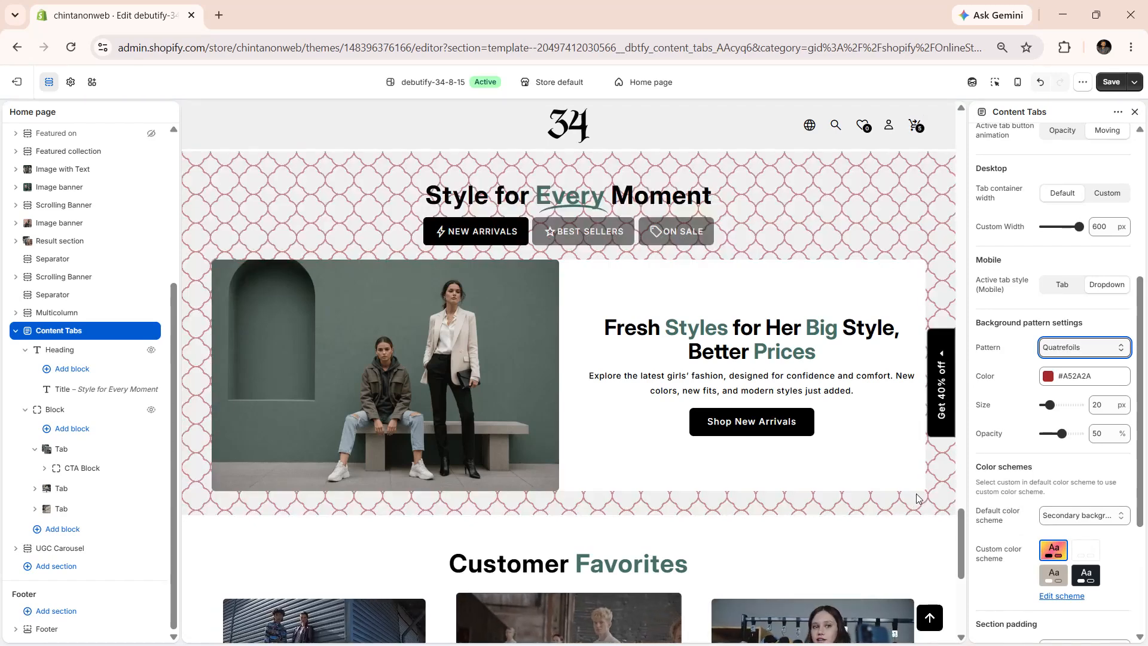
{"action": "key", "text": "Down"}
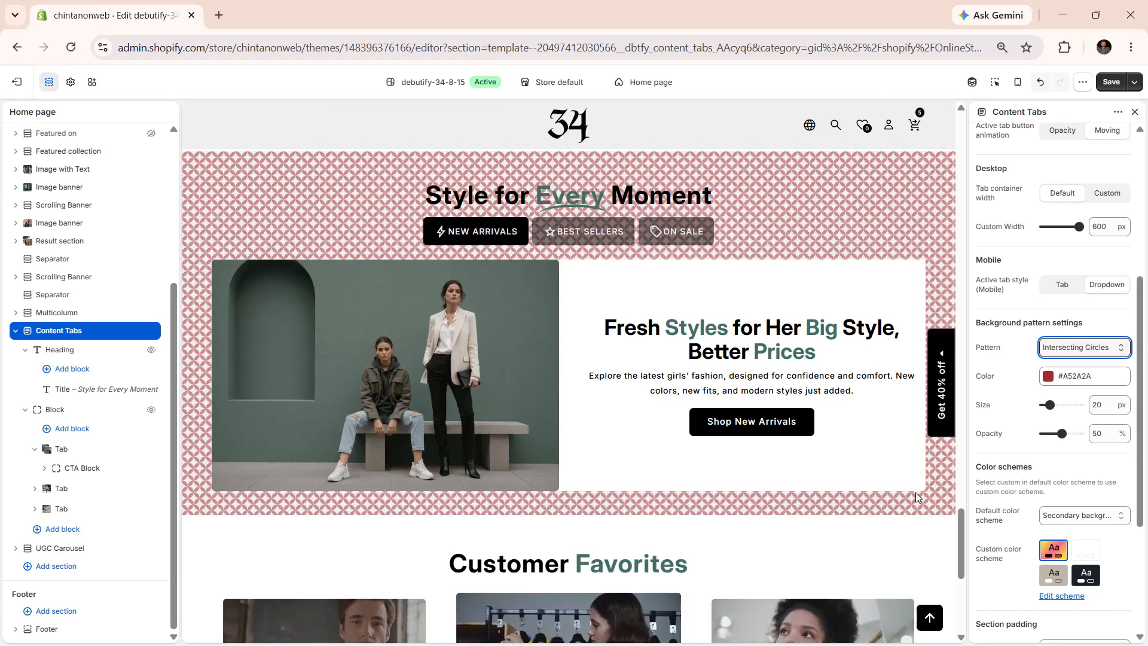
{"action": "key", "text": "Down"}
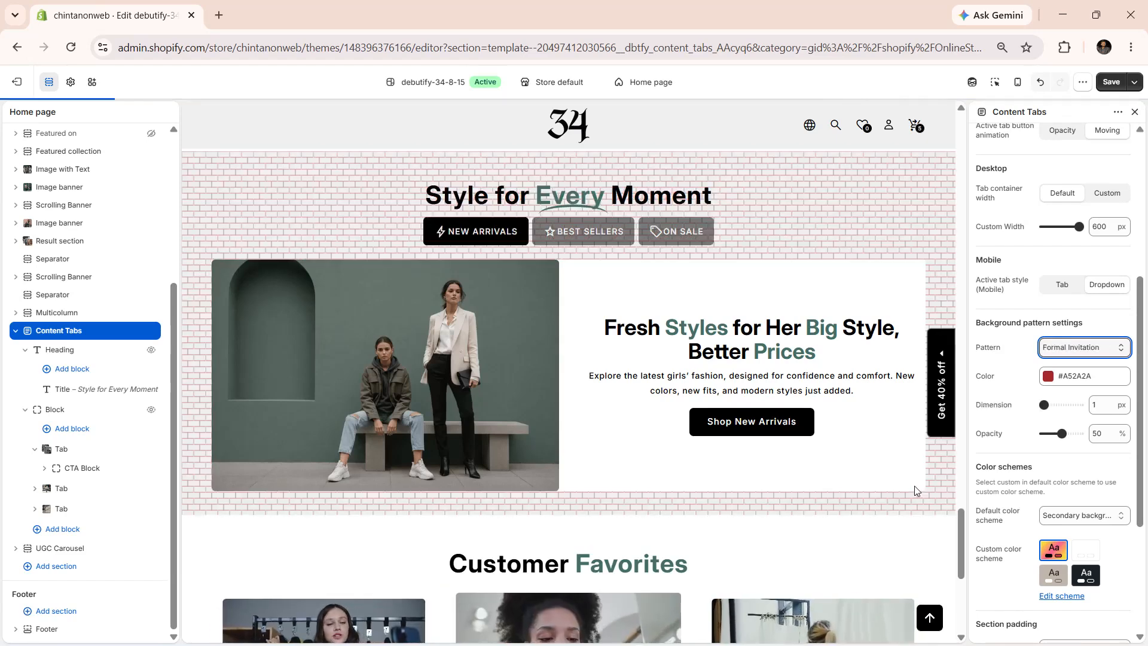
{"action": "key", "text": "Down"}
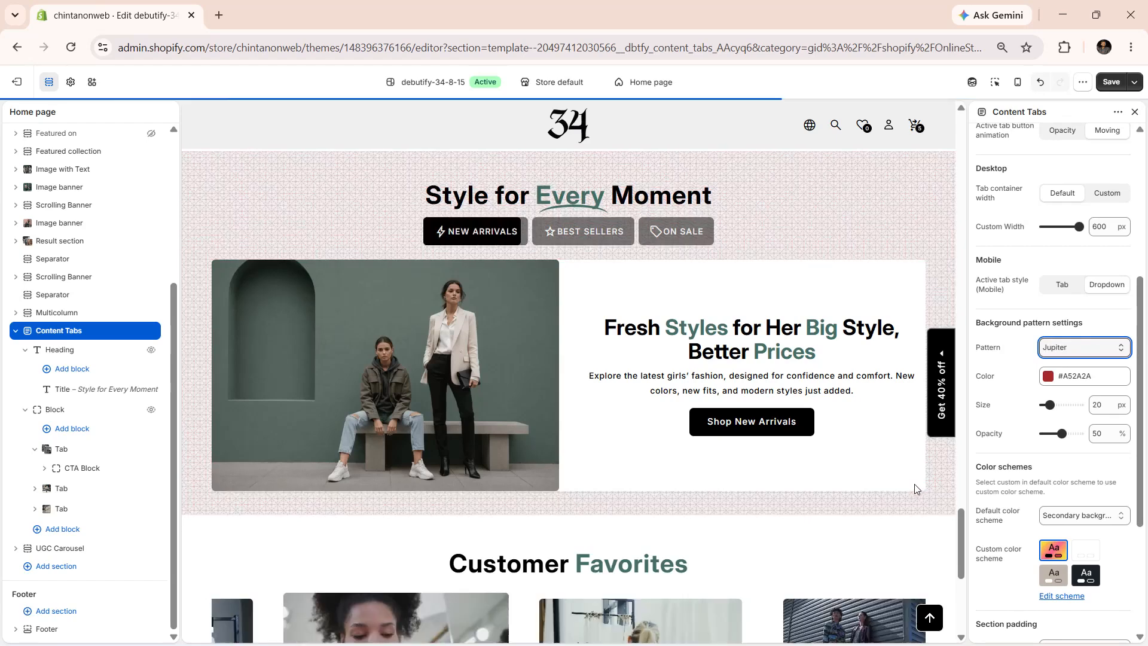
{"action": "key", "text": "Down"}
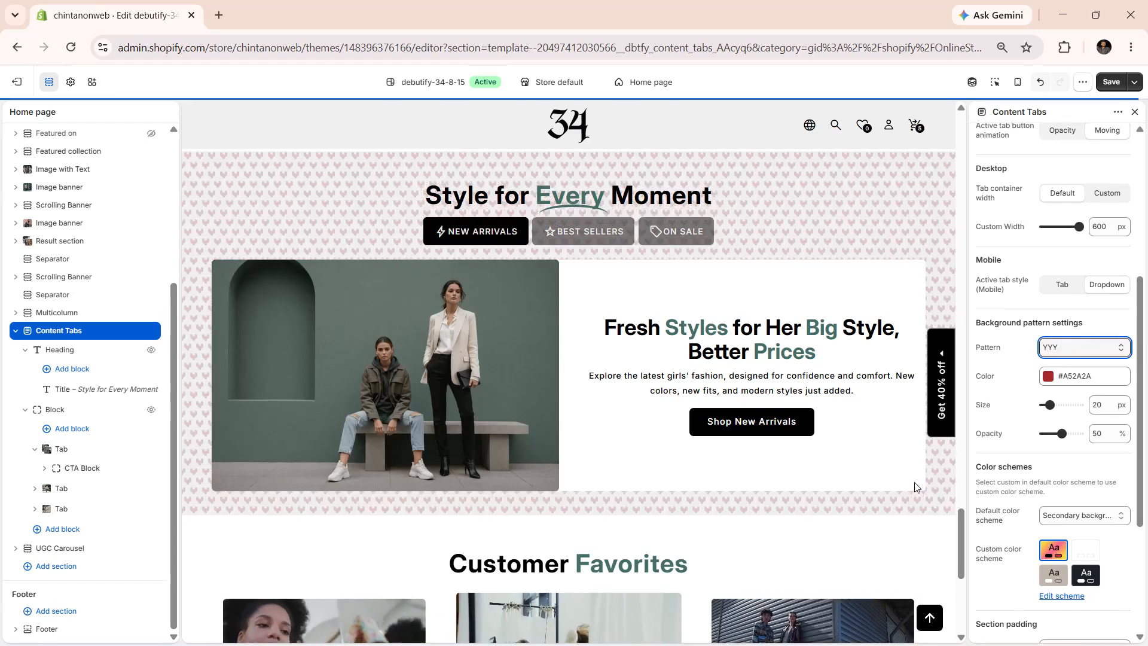
{"action": "key", "text": "Down"}
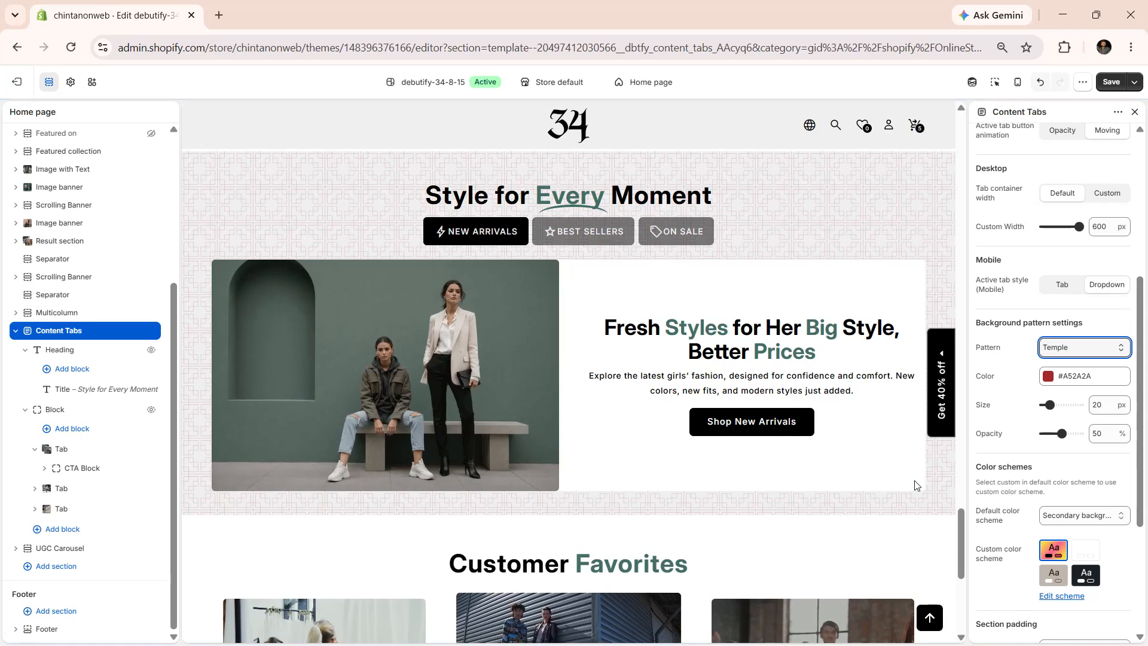
{"action": "key", "text": "Down"}
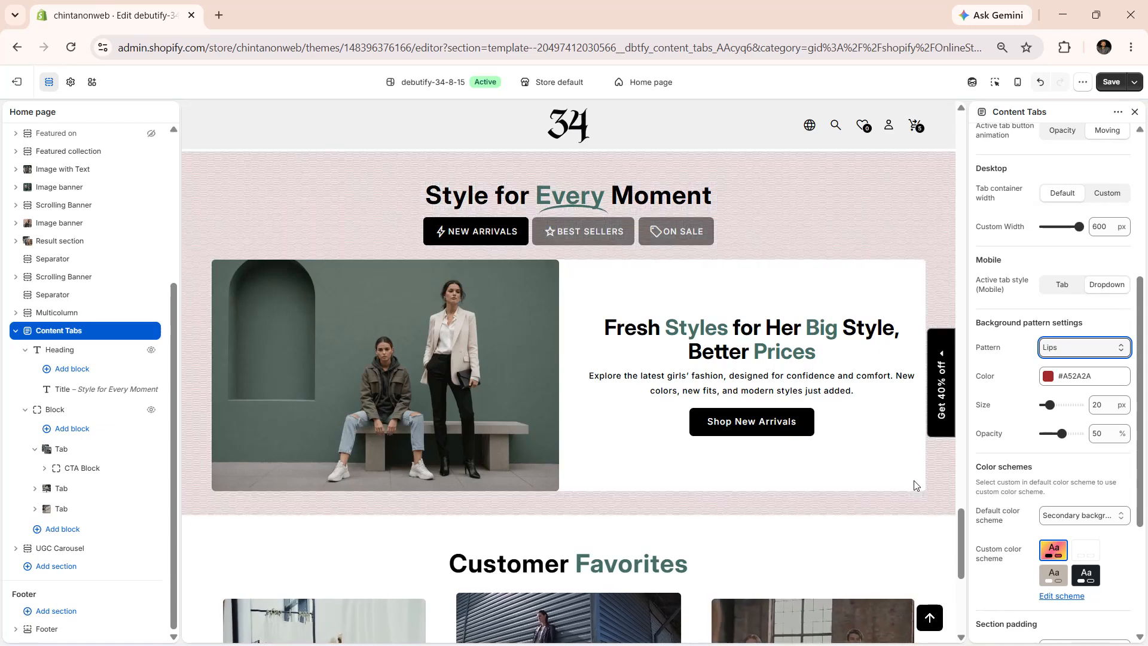
Set the Lips background pattern's color to the recently used olive shade #A3A52A.
{"action": "scroll", "coordinate": [1008, 359], "scroll_direction": "down", "scroll_amount": 3}
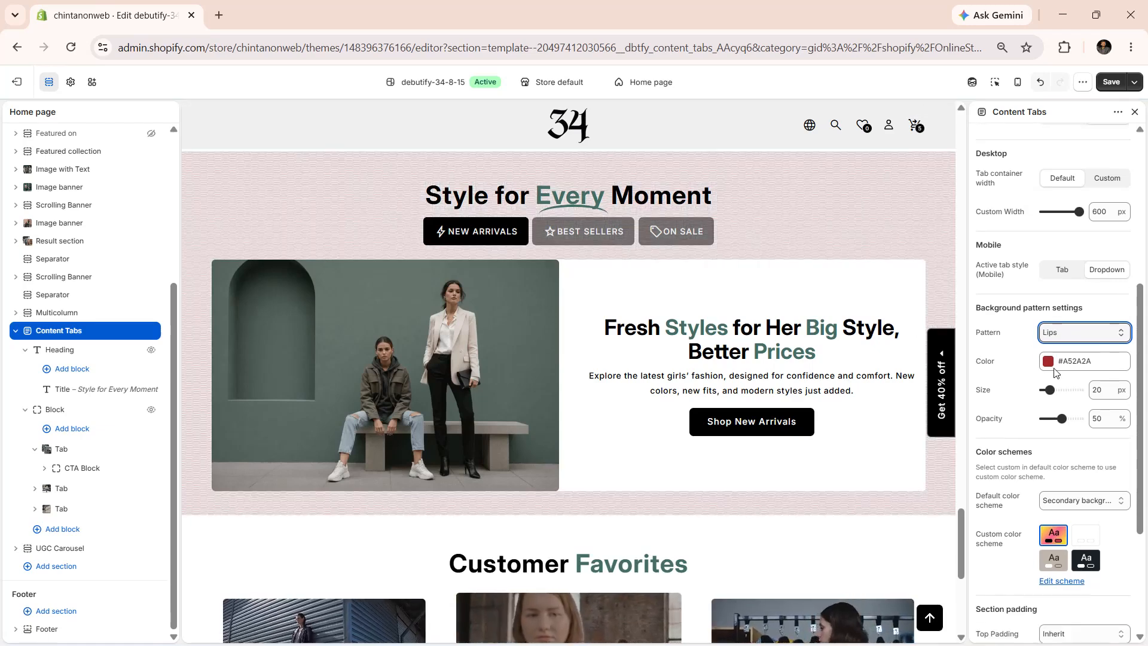
{"action": "scroll", "coordinate": [1010, 265], "scroll_direction": "down", "scroll_amount": 1}
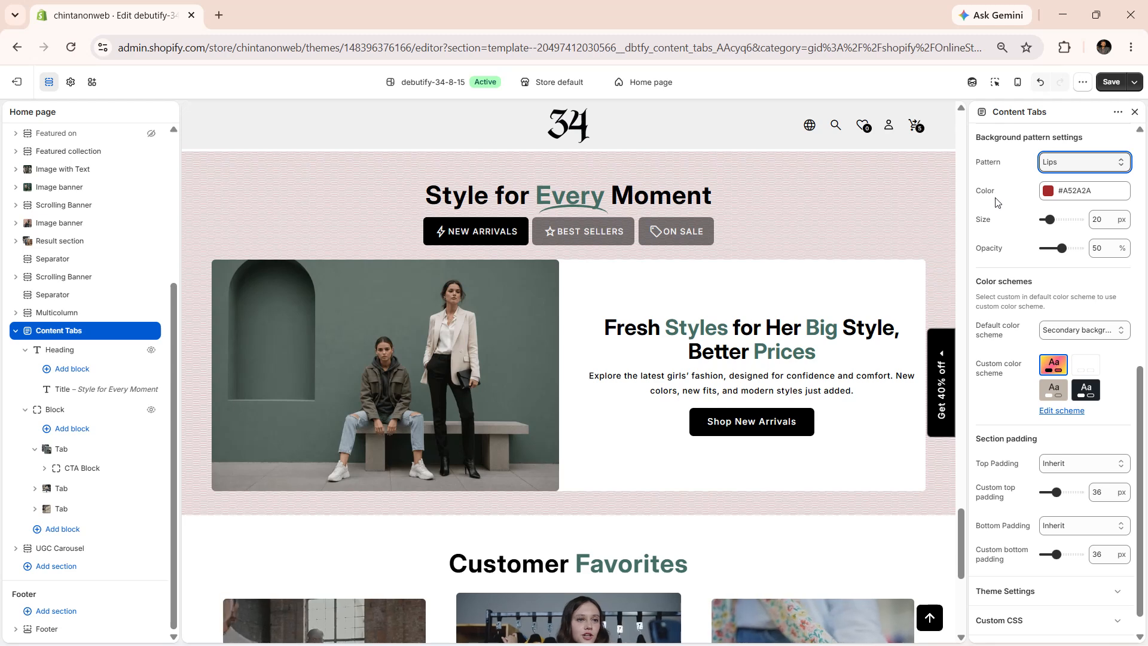
{"action": "left_click", "coordinate": [996, 202]}
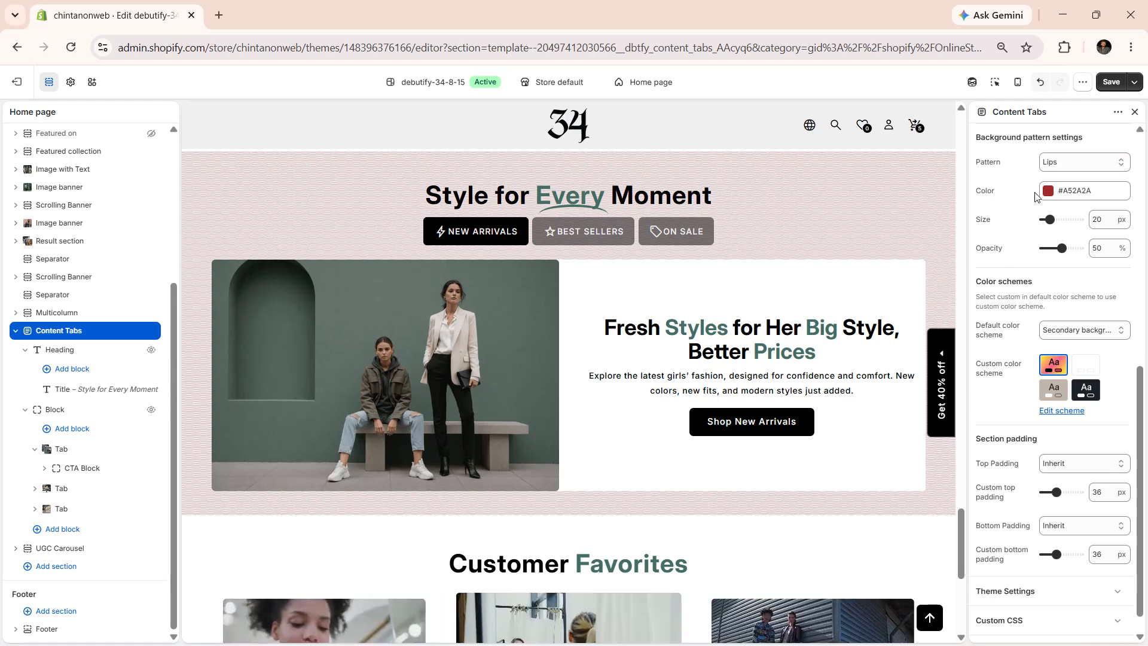
{"action": "left_click", "coordinate": [1055, 193]}
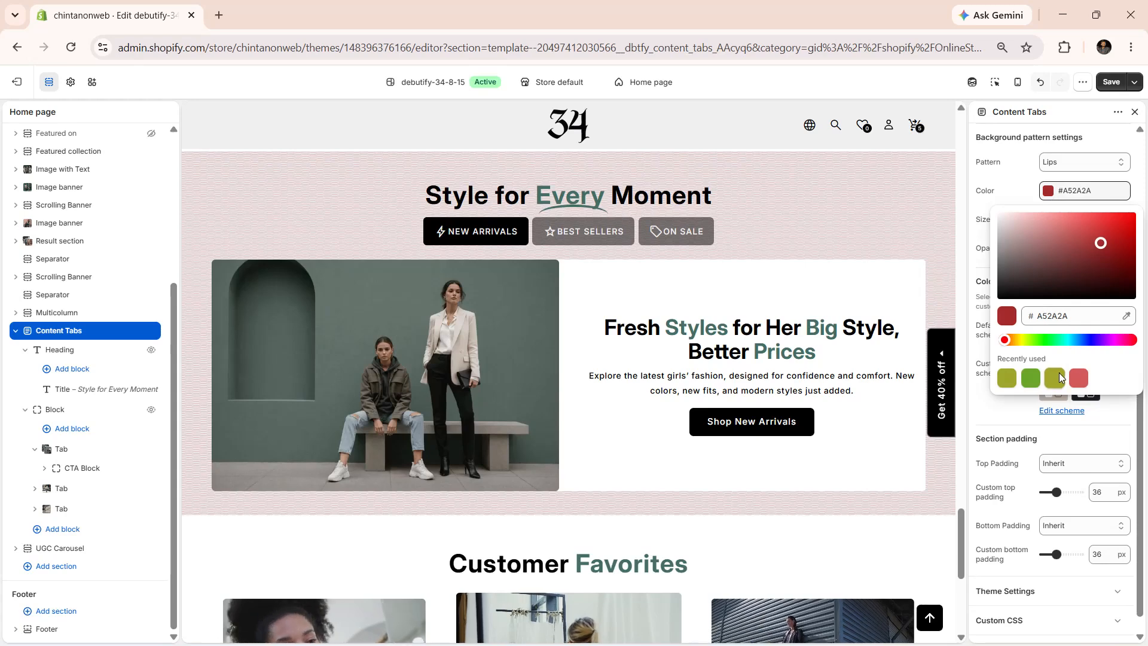
{"action": "left_click", "coordinate": [1059, 374]}
{"action": "left_click", "coordinate": [991, 202]}
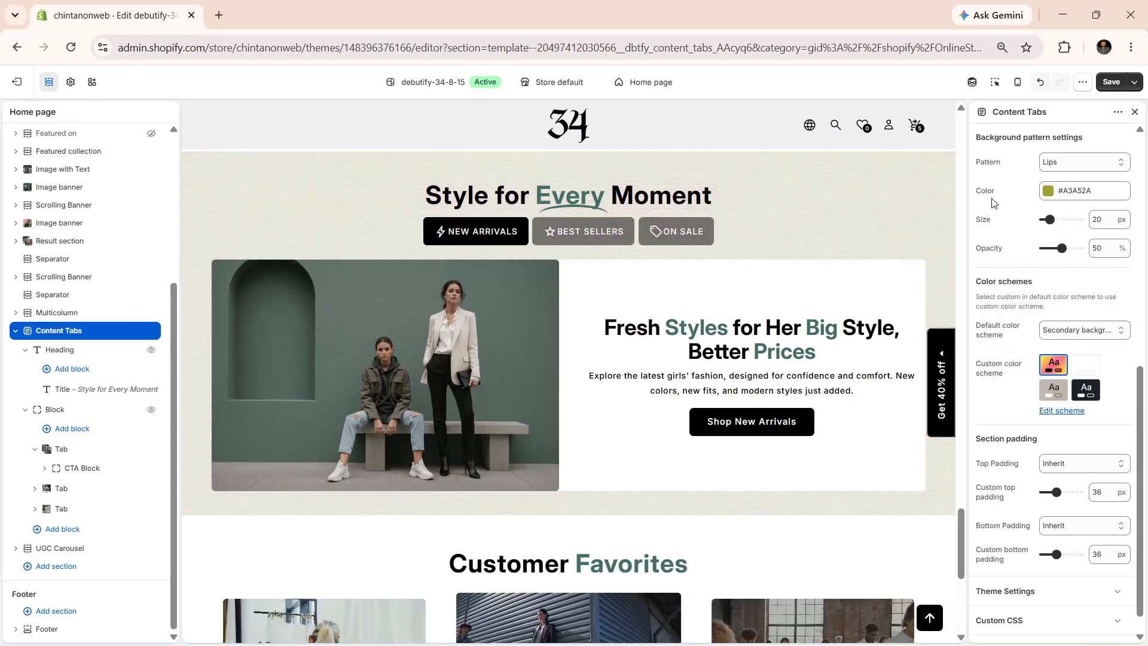
Try large and small values for the background pattern, then leave its size at 78 px and its opacity at 70%.
{"action": "left_click_drag", "start_coordinate": [1056, 225], "coordinate": [1078, 221]}
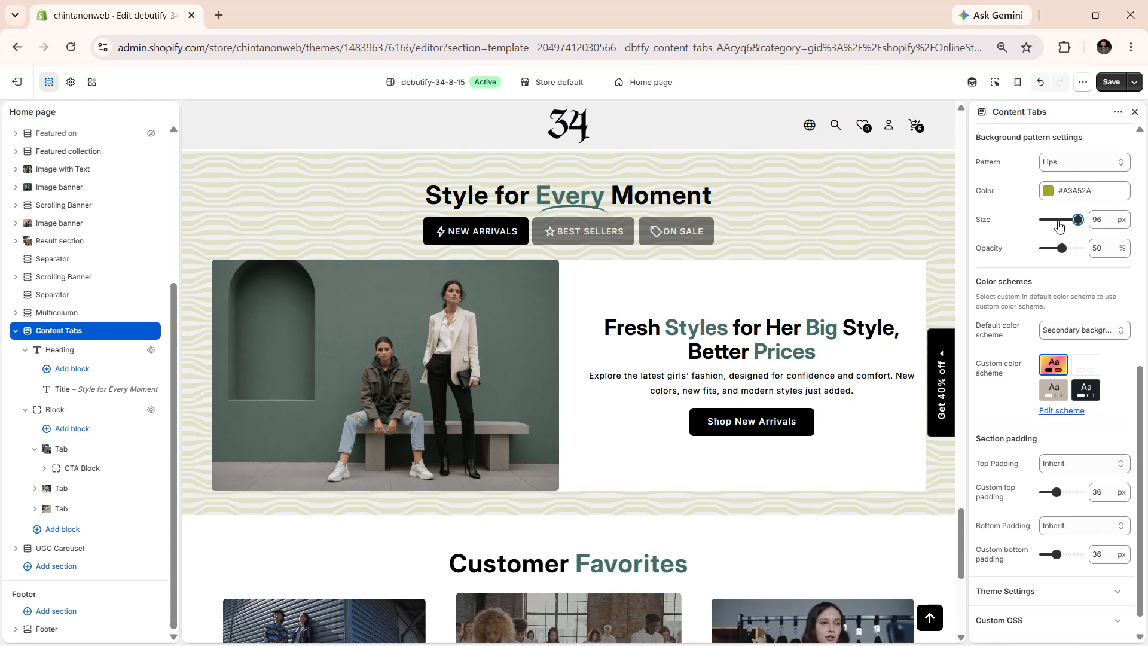
{"action": "left_click_drag", "start_coordinate": [1078, 220], "coordinate": [1057, 220]}
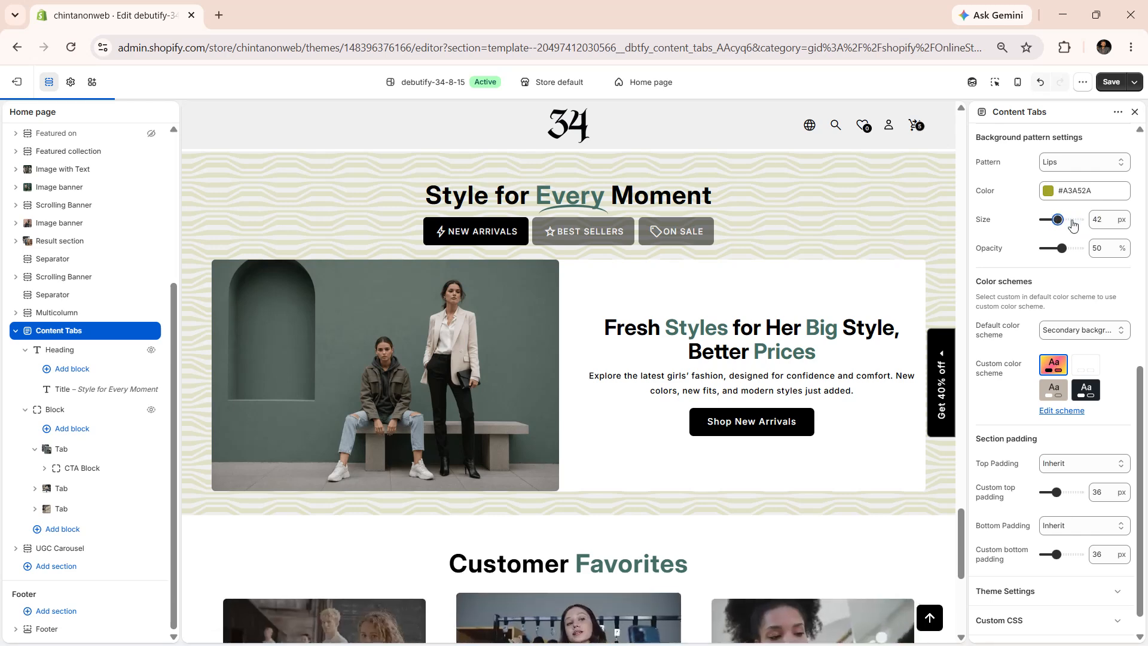
{"action": "left_click", "coordinate": [1071, 219]}
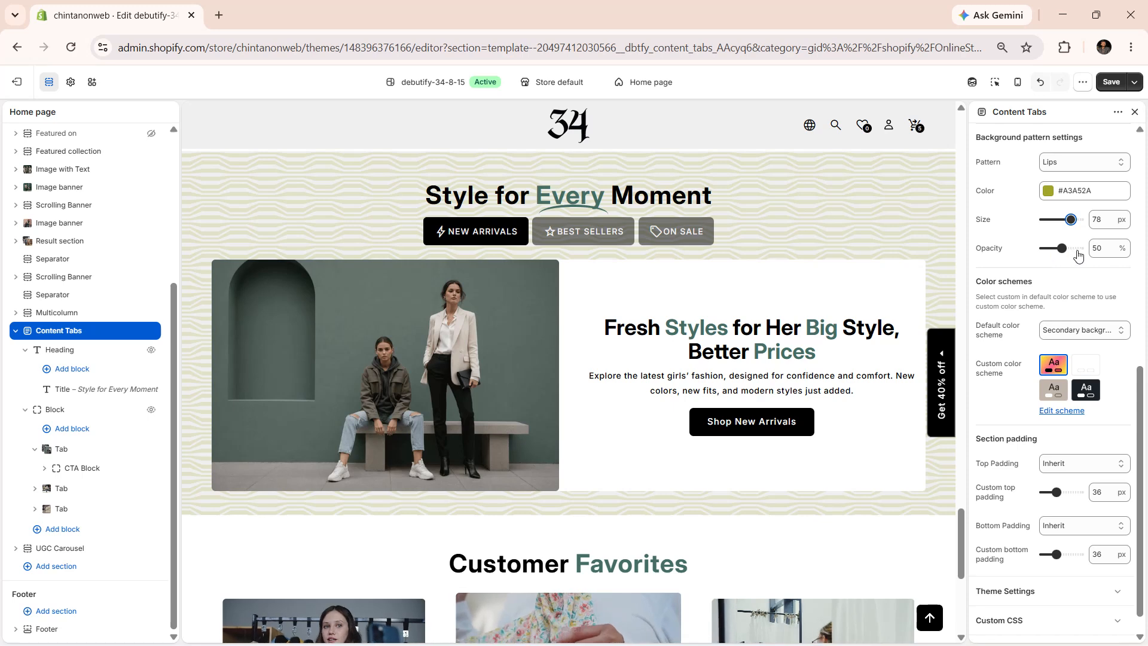
{"action": "left_click_drag", "start_coordinate": [1063, 248], "coordinate": [1080, 250]}
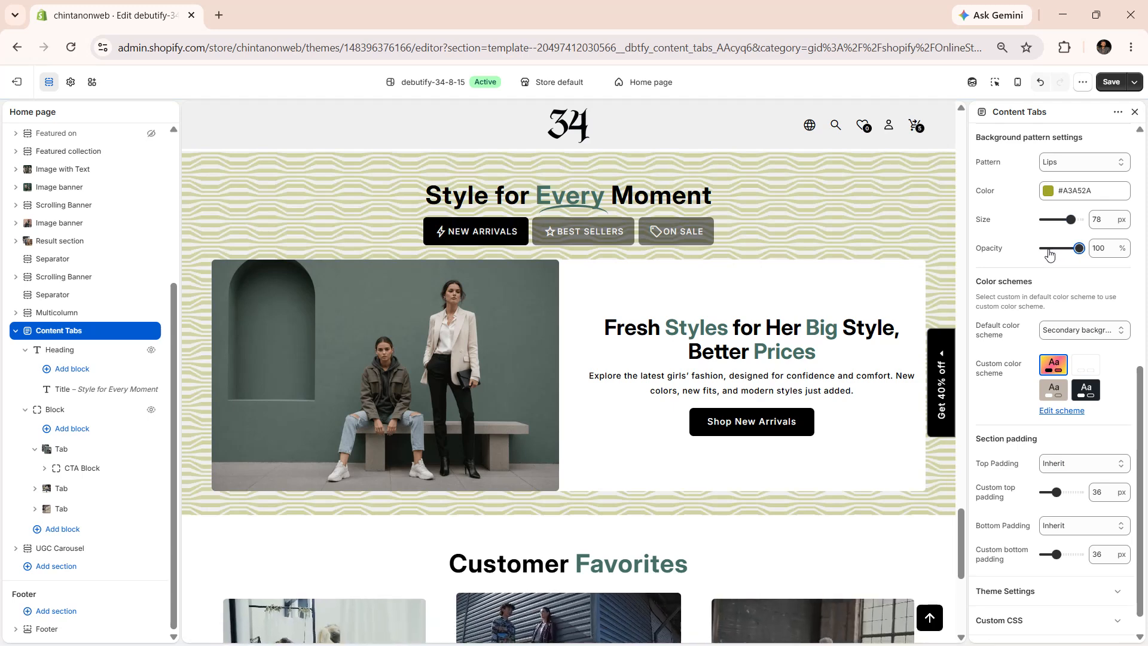
{"action": "left_click_drag", "start_coordinate": [1047, 253], "coordinate": [1045, 248]}
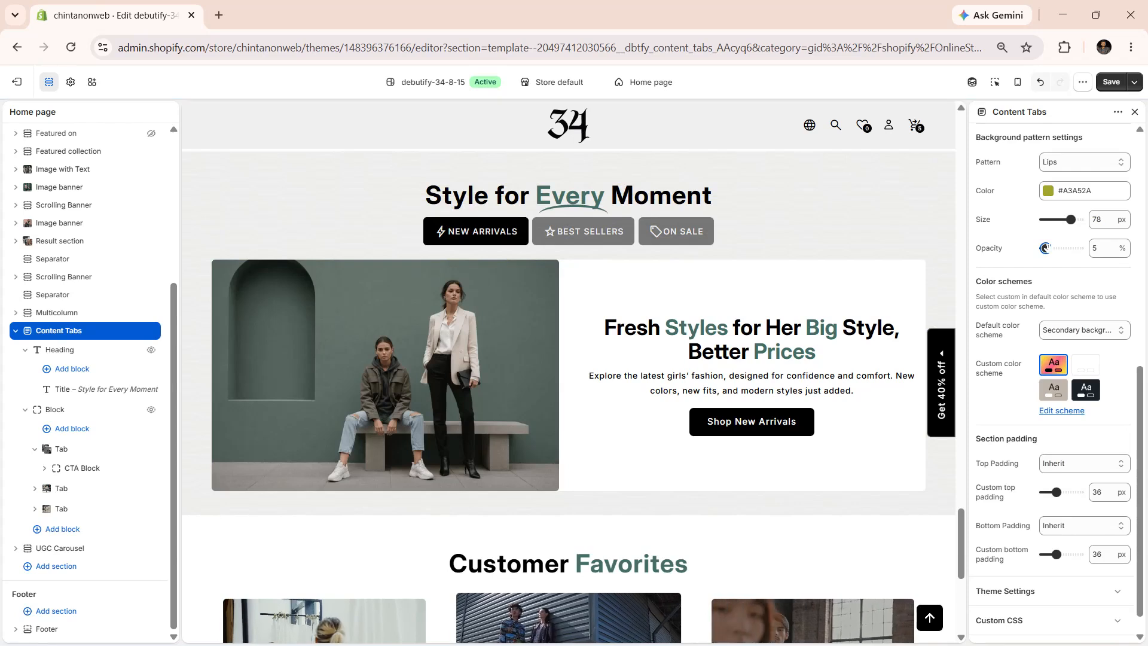
{"action": "left_click", "coordinate": [1069, 248]}
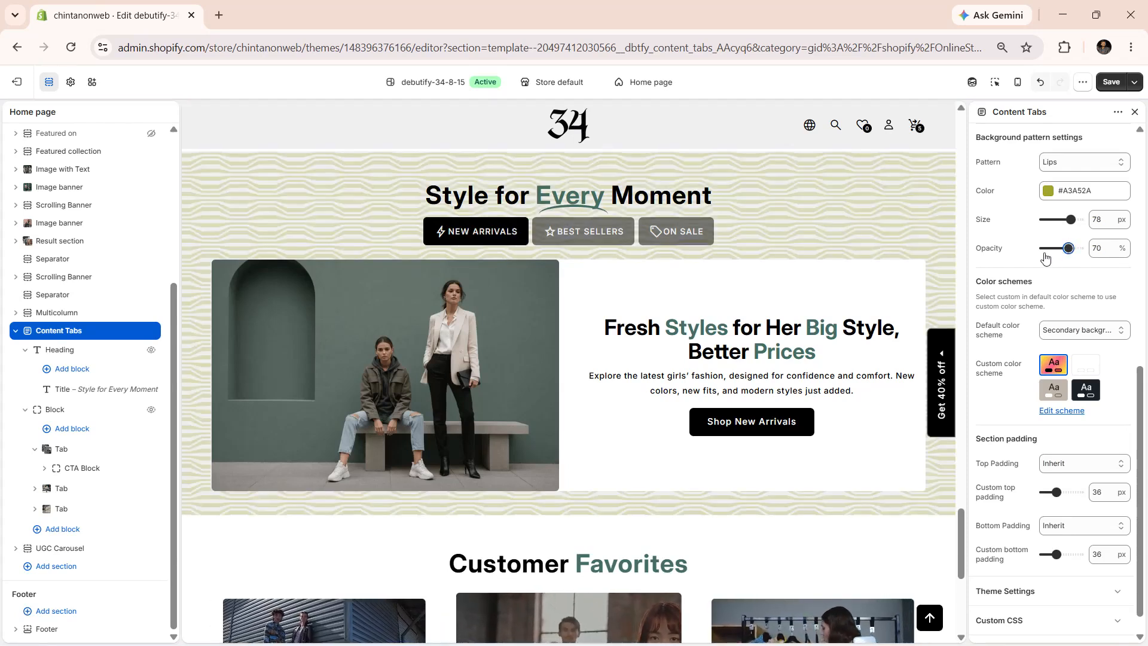
Review the section's default color scheme choices and its top and bottom padding options without changing them.
{"action": "left_click", "coordinate": [1070, 330]}
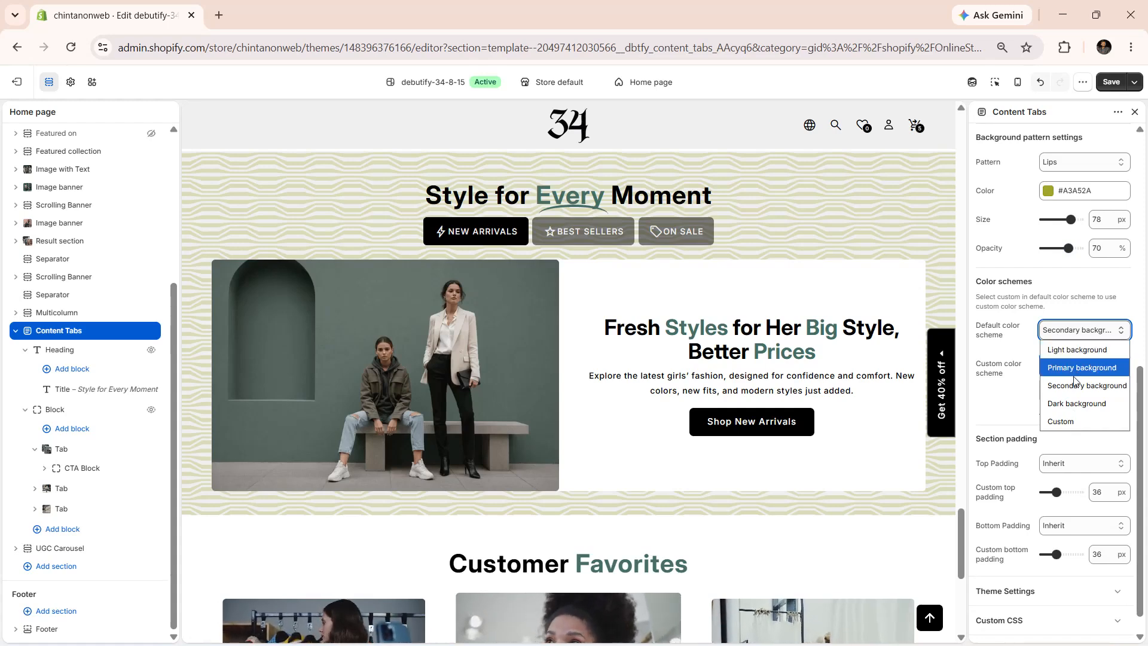
{"action": "left_click", "coordinate": [1010, 424]}
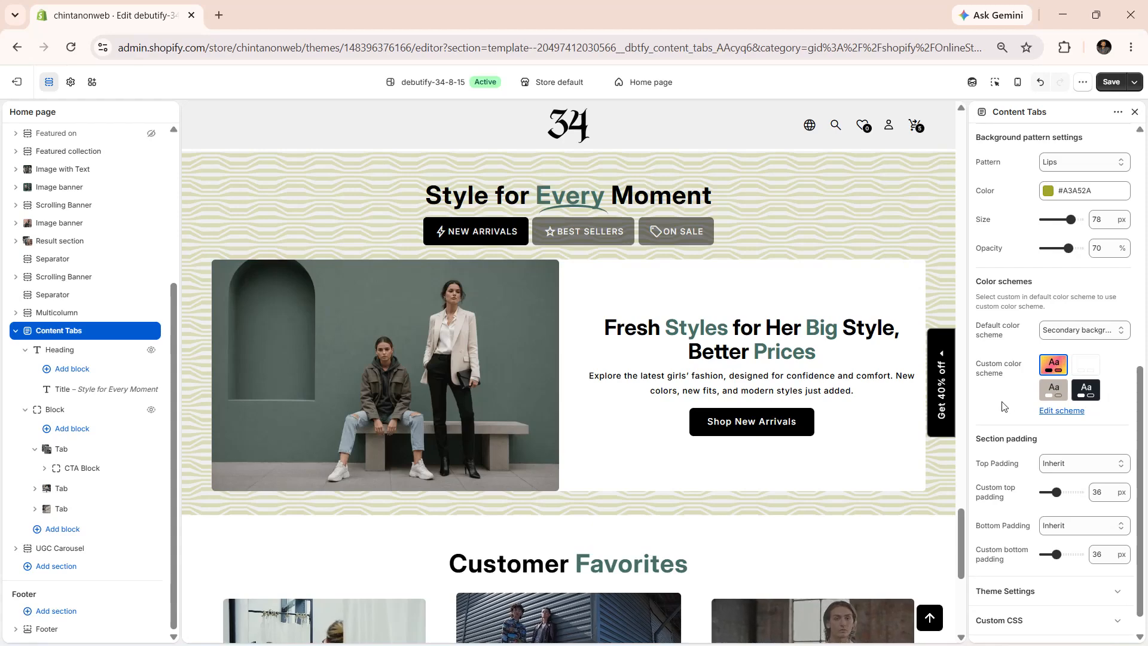
{"action": "left_click", "coordinate": [1059, 468]}
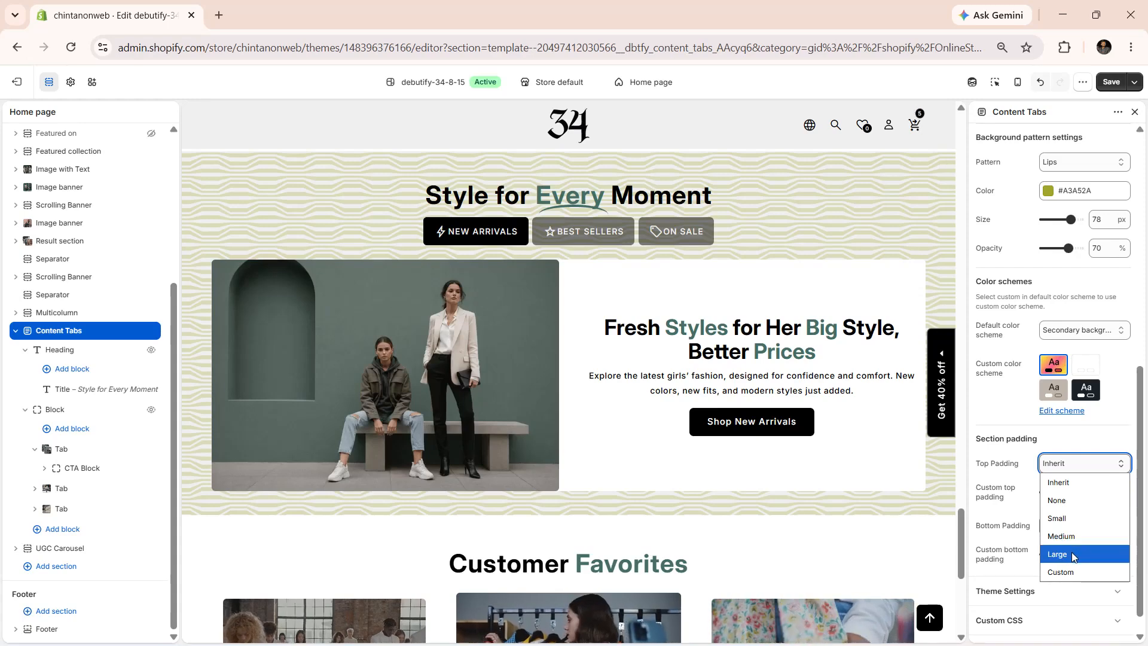
{"action": "left_click", "coordinate": [996, 506]}
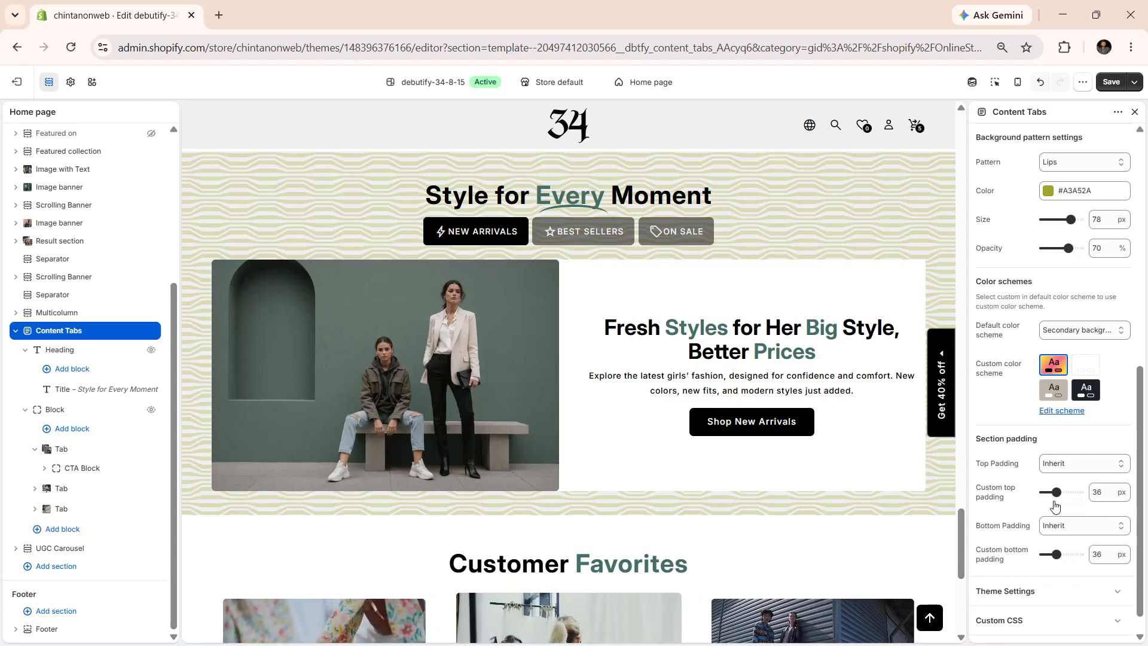
{"action": "left_click", "coordinate": [1056, 526]}
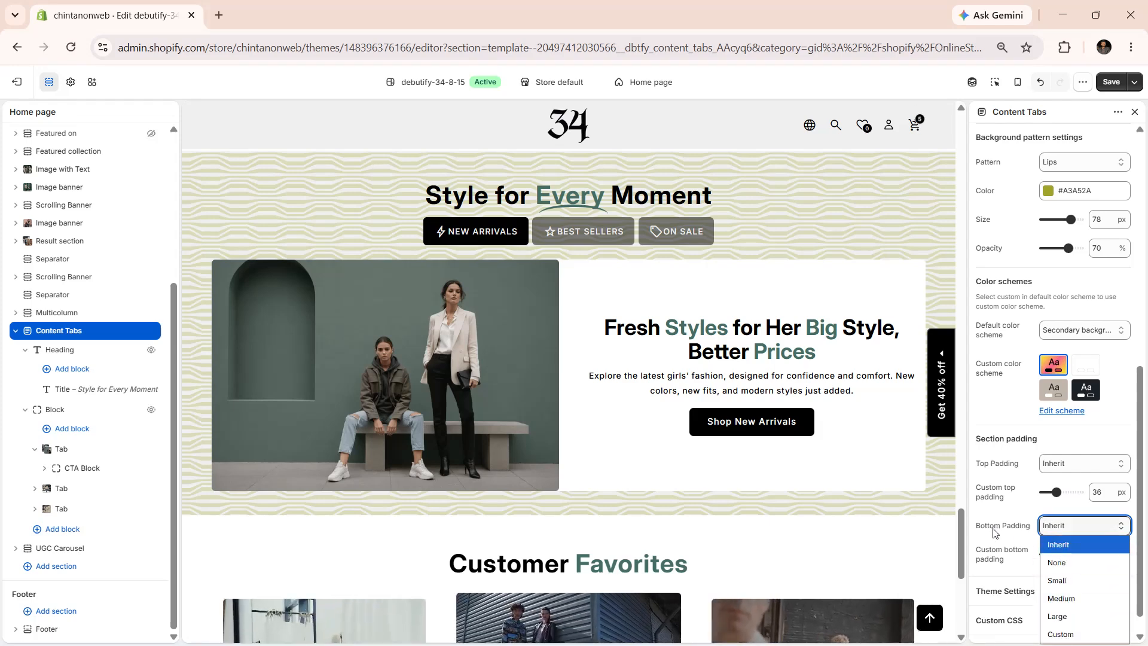
{"action": "left_click", "coordinate": [1031, 549]}
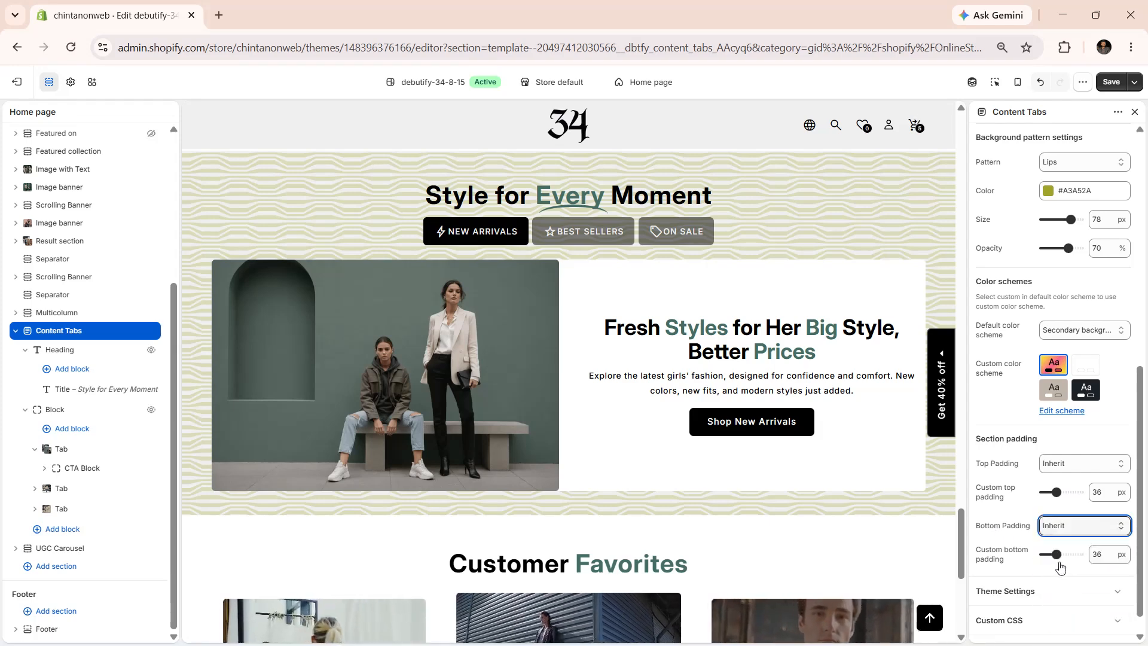
Look through the blocks that can be added under the section's Heading without adding one.
{"action": "left_click", "coordinate": [69, 373]}
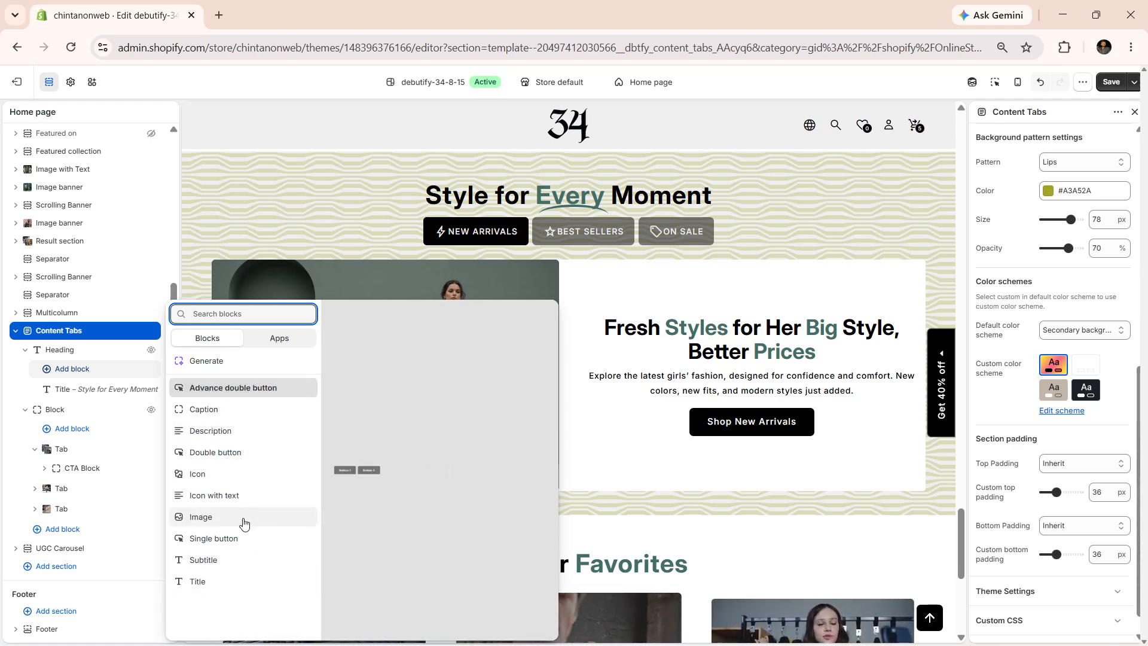
{"action": "left_click", "coordinate": [590, 543]}
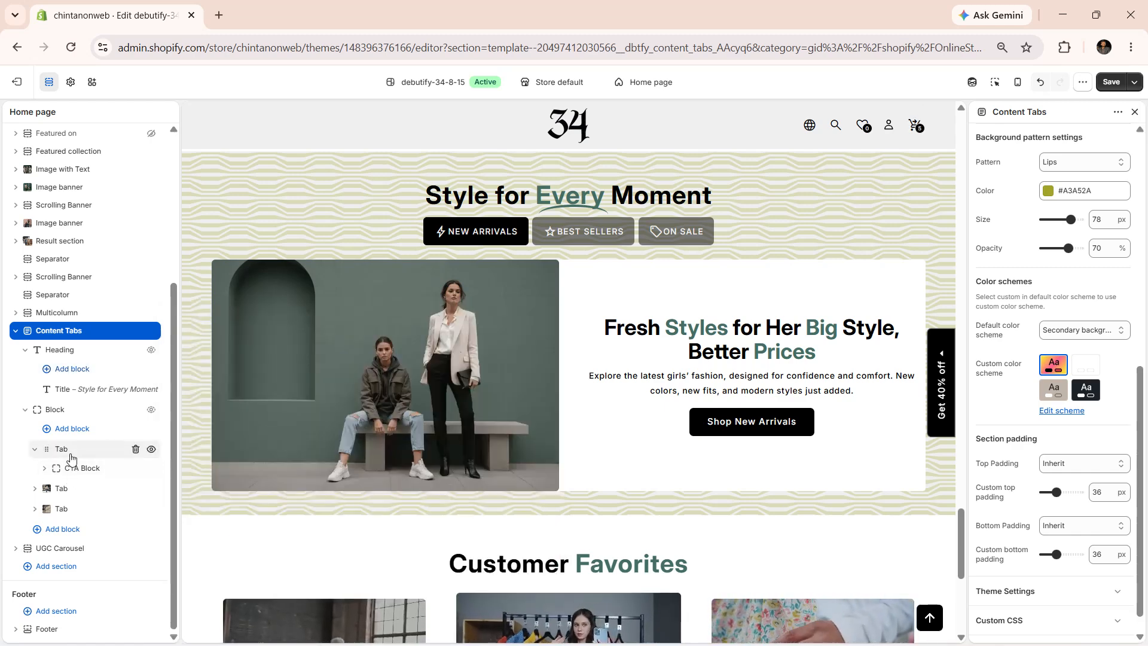
In the first Tab block (NEW ARRIVALS), set the desktop media and content placement to Content first.
{"action": "left_click", "coordinate": [66, 453]}
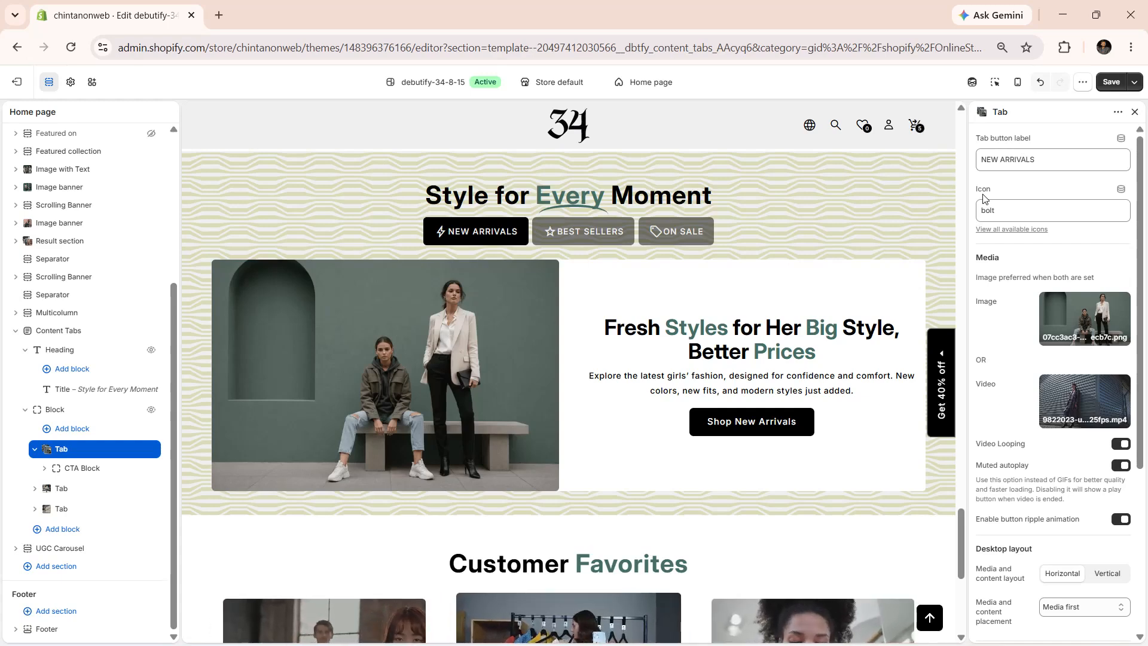
{"action": "scroll", "coordinate": [993, 212], "scroll_direction": "down", "scroll_amount": 2}
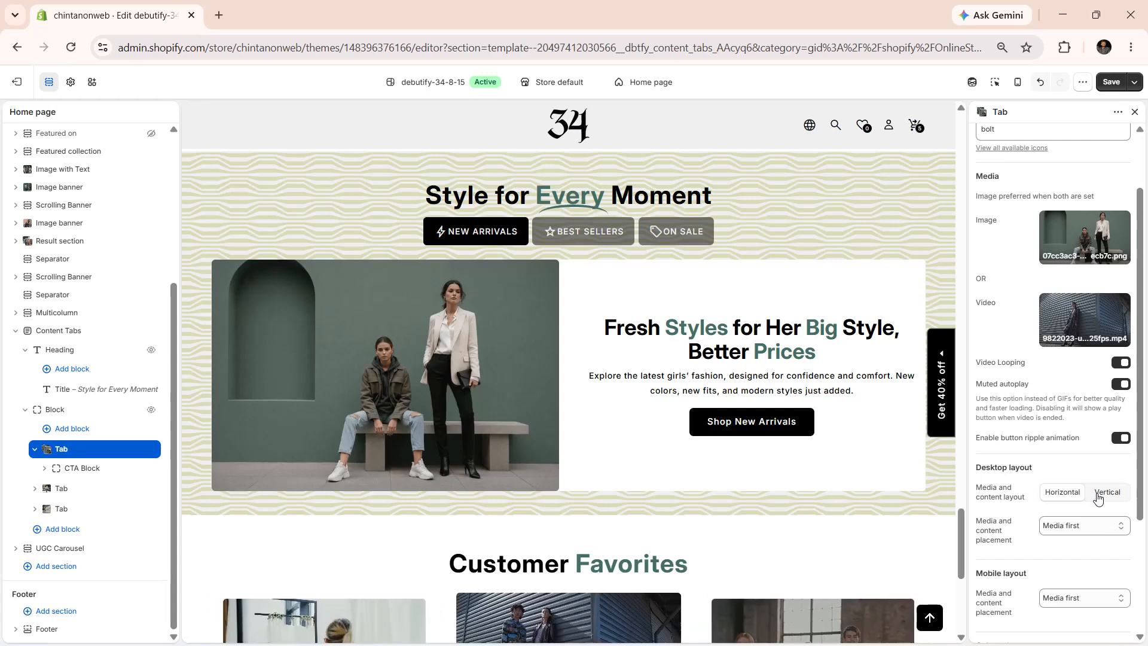
{"action": "scroll", "coordinate": [1015, 361], "scroll_direction": "down", "scroll_amount": 3}
{"action": "left_click", "coordinate": [1045, 356]}
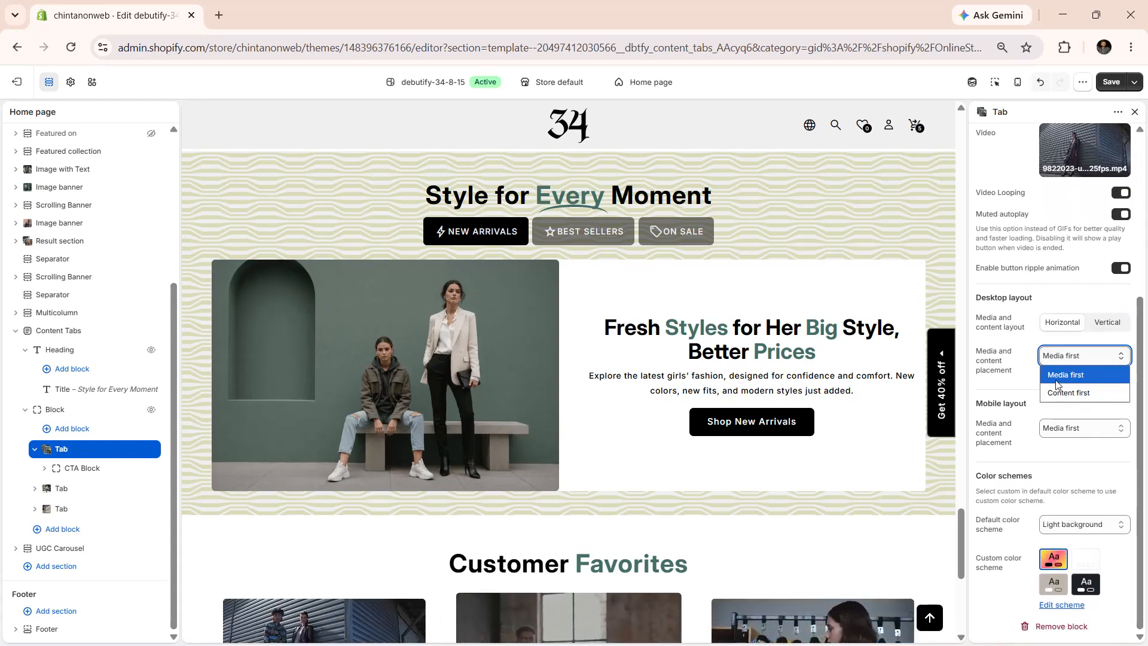
{"action": "left_click", "coordinate": [1056, 392]}
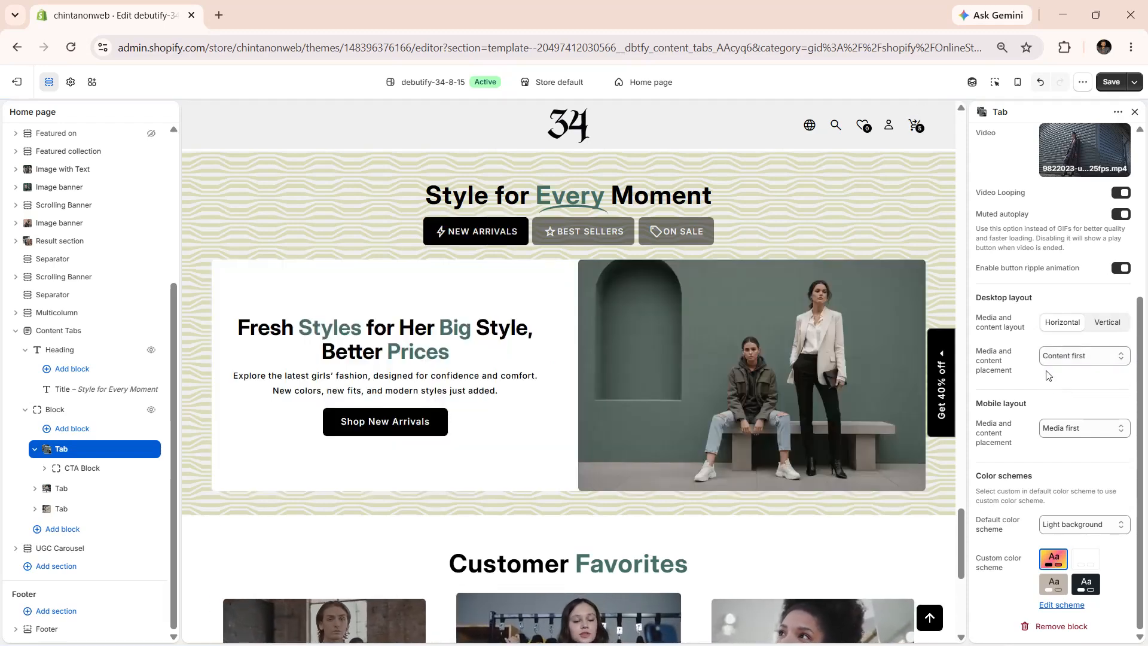
Review the tab's mobile media and content placement options and its default color scheme choices without changing them.
{"action": "left_click", "coordinate": [1063, 429]}
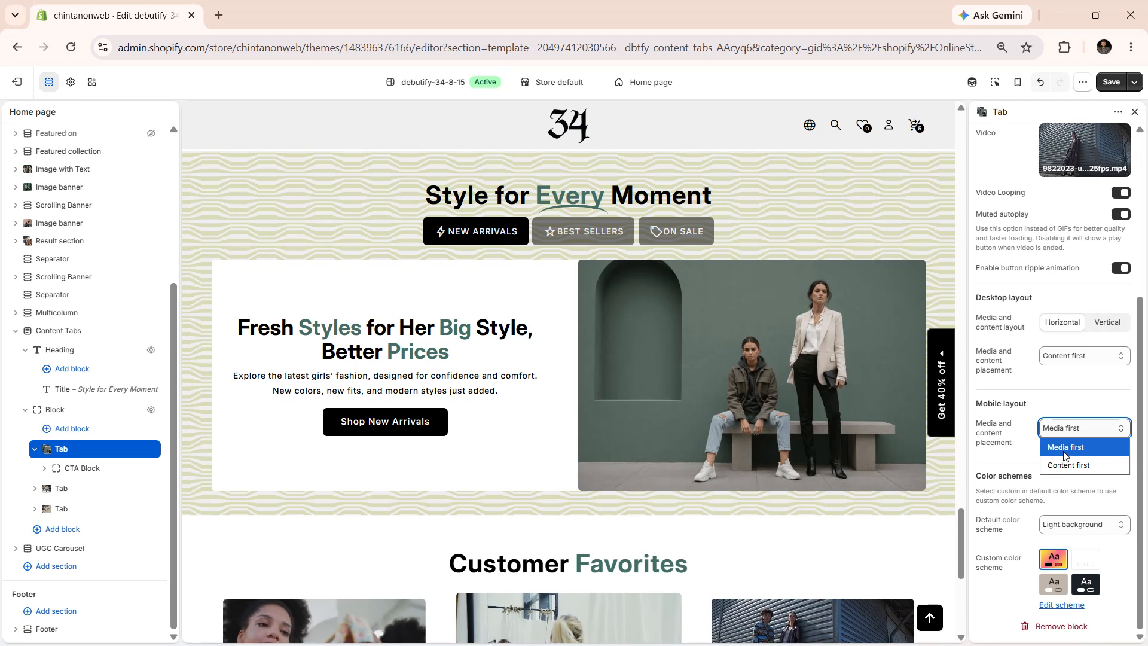
{"action": "left_click", "coordinate": [994, 458]}
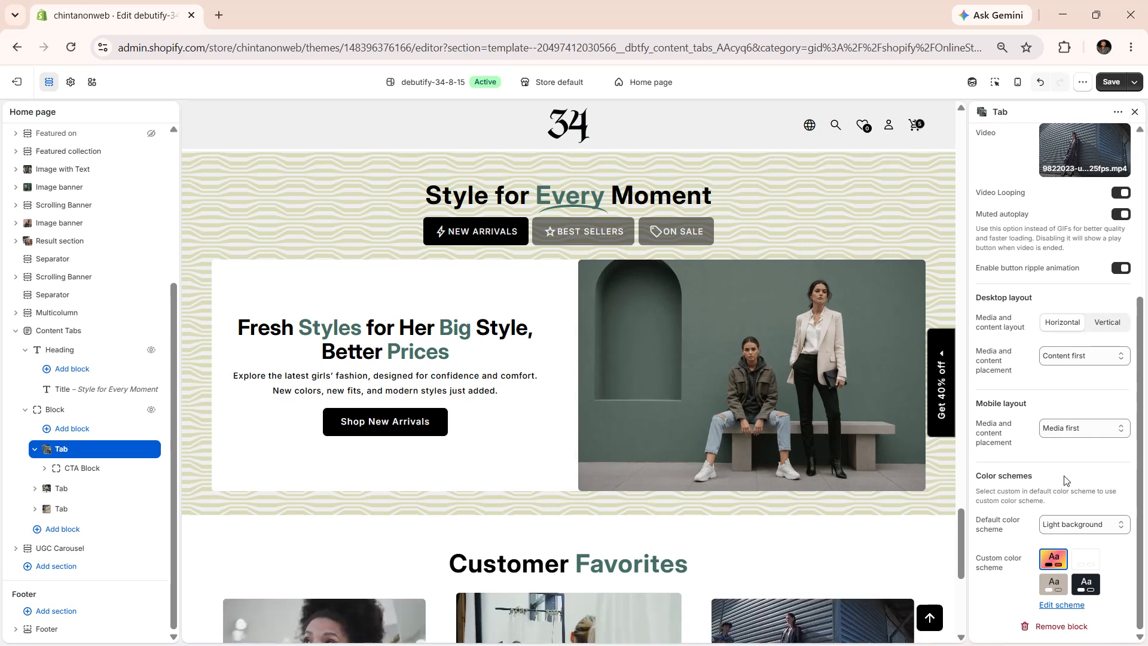
{"action": "left_click", "coordinate": [1052, 525]}
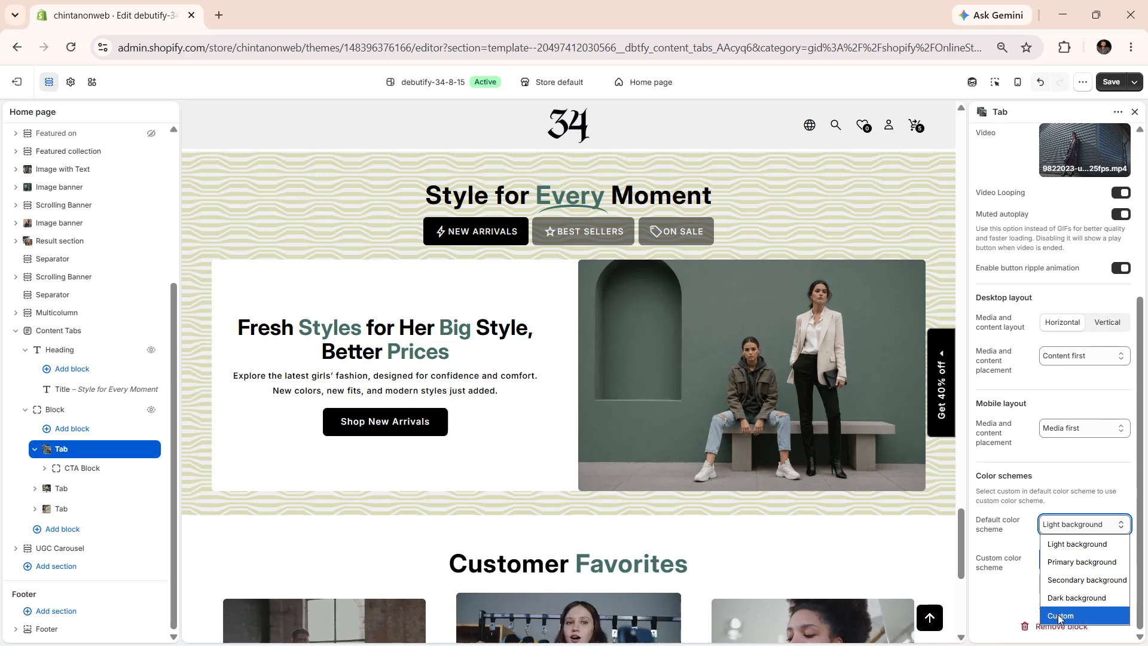
{"action": "left_click", "coordinate": [1015, 583]}
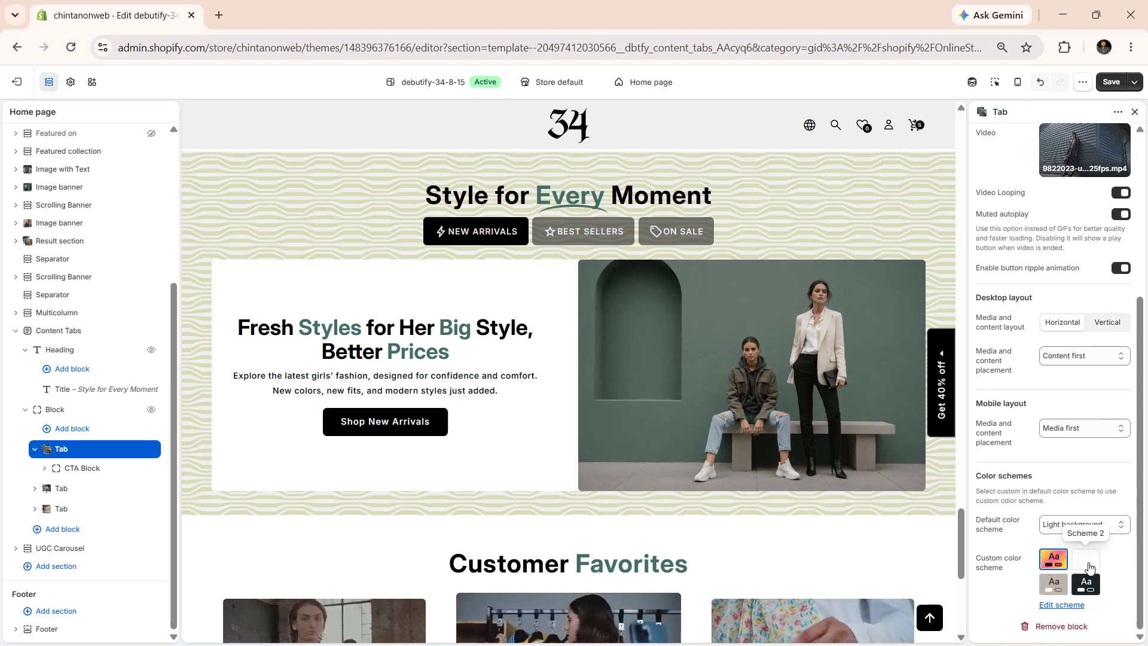